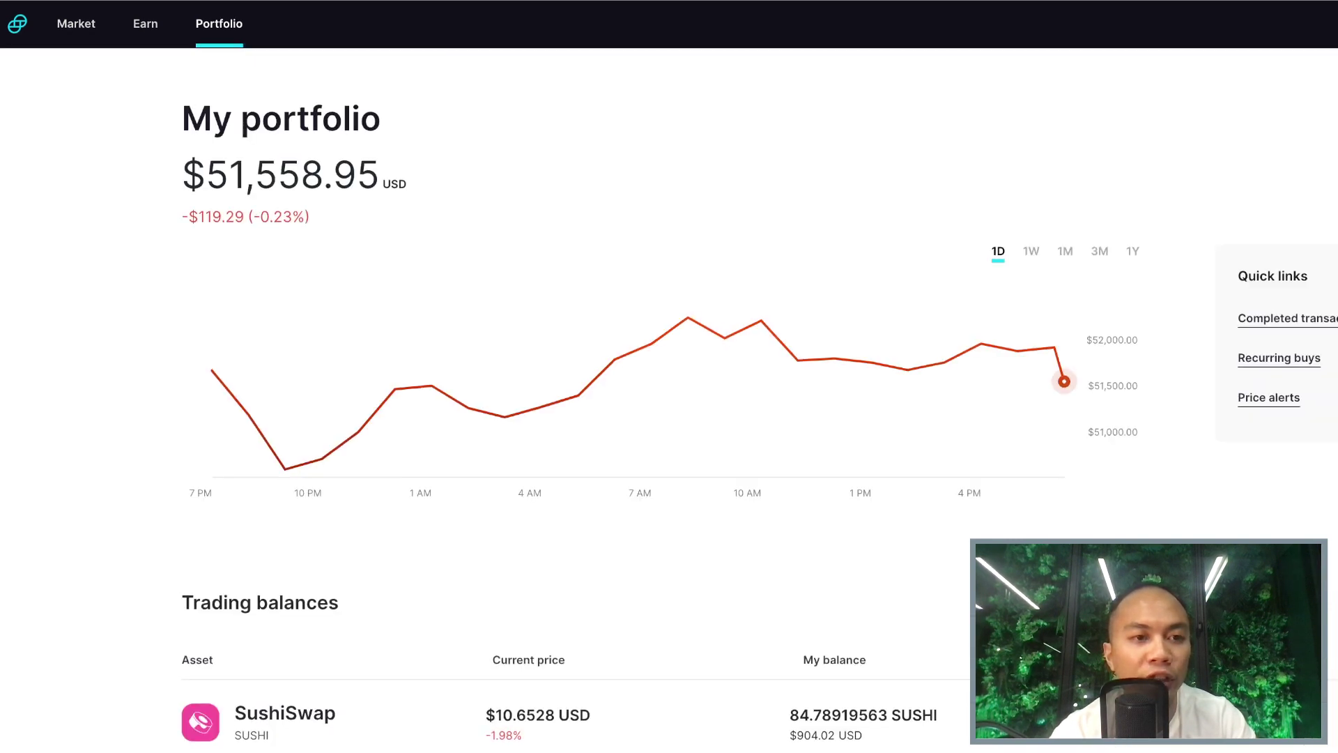
{"action": "scroll", "coordinate": [1065, 209], "scroll_direction": "down", "scroll_amount": 3}
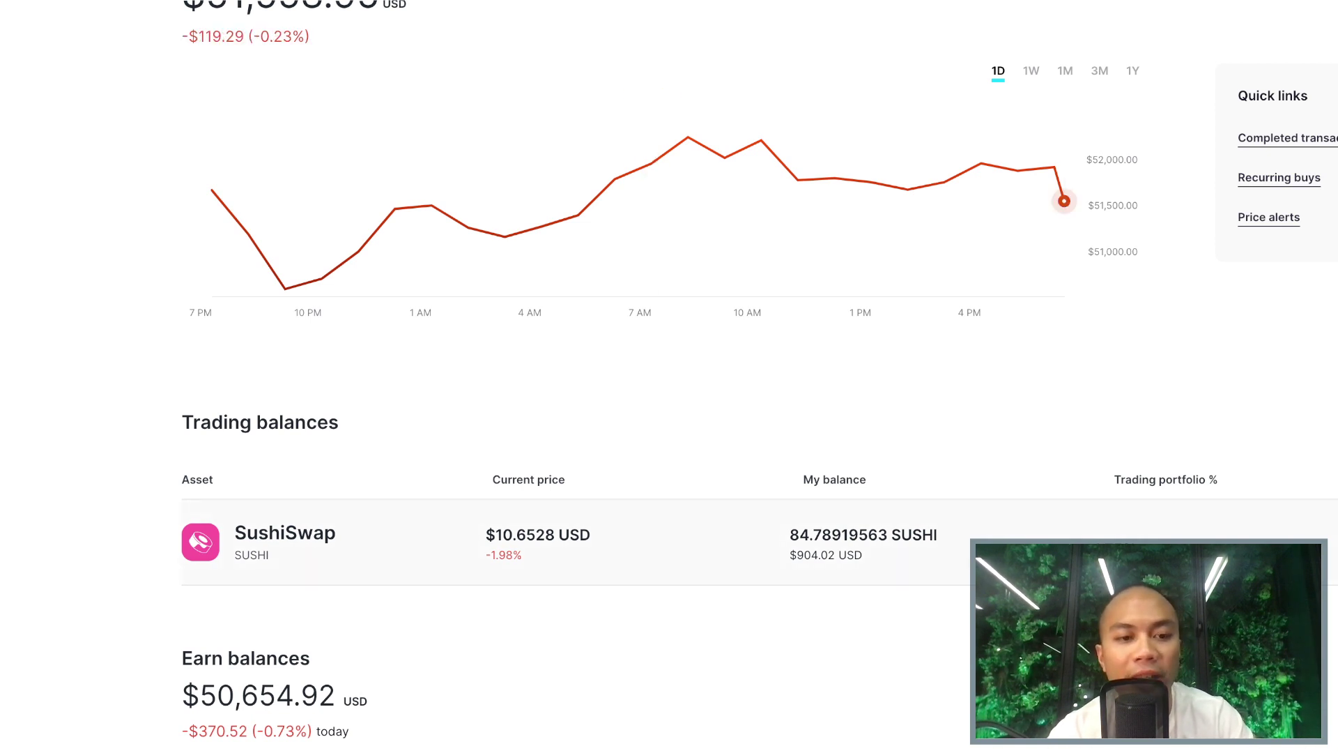
{"action": "scroll", "coordinate": [669, 376], "scroll_direction": "down", "scroll_amount": 3}
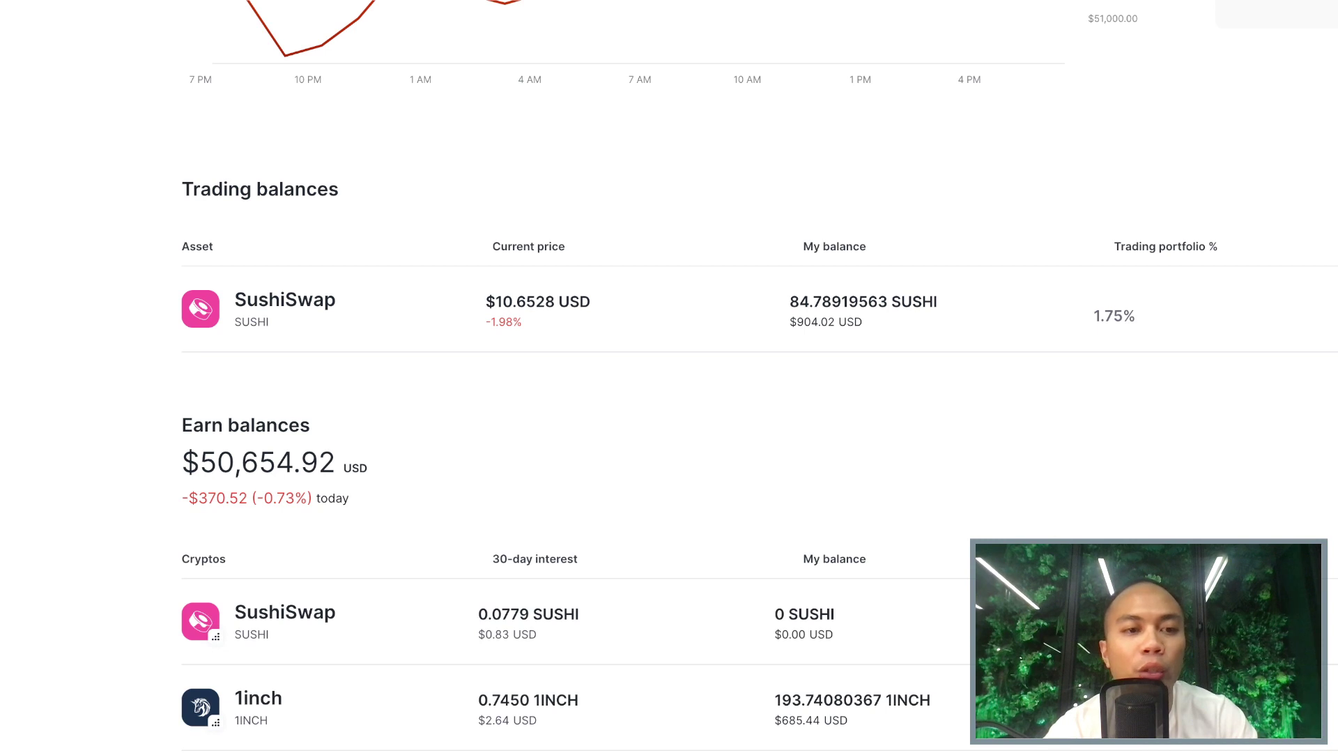
{"action": "scroll", "coordinate": [669, 376], "scroll_direction": "up", "scroll_amount": 5}
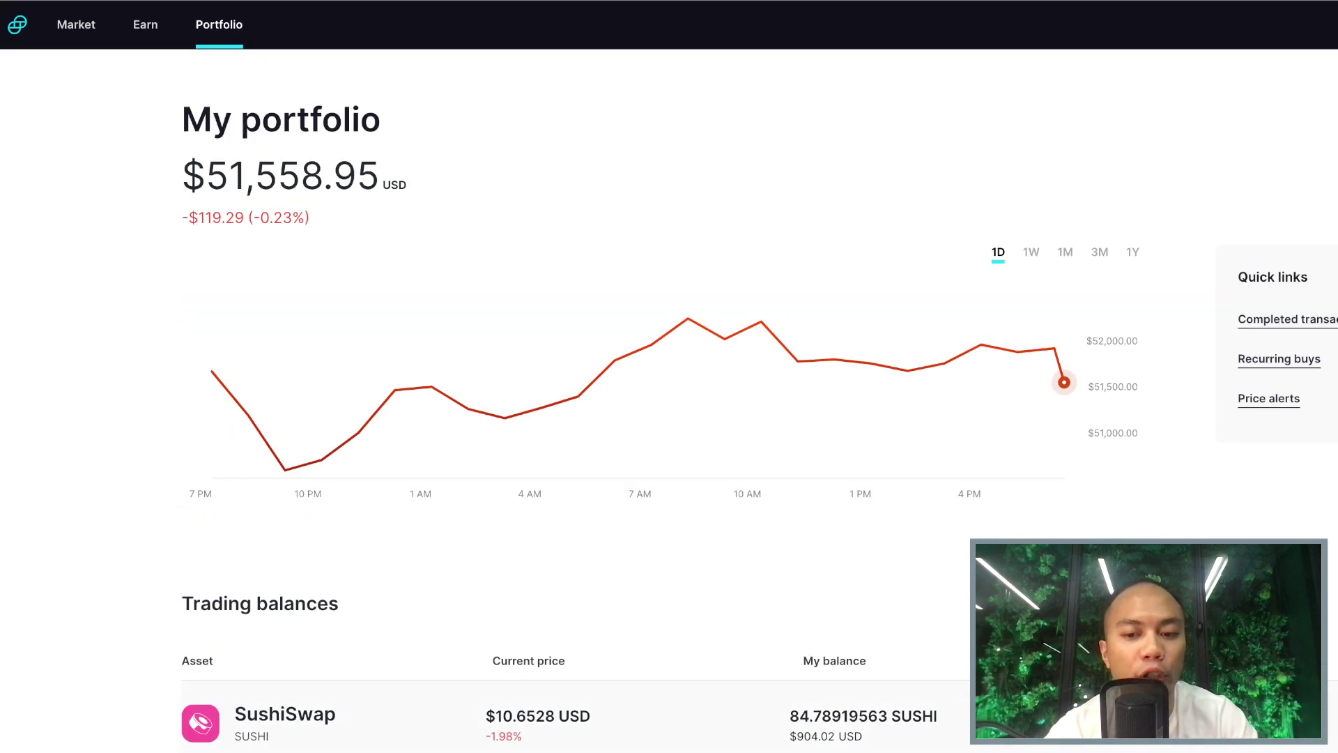
{"action": "scroll", "coordinate": [669, 376], "scroll_direction": "down", "scroll_amount": 4}
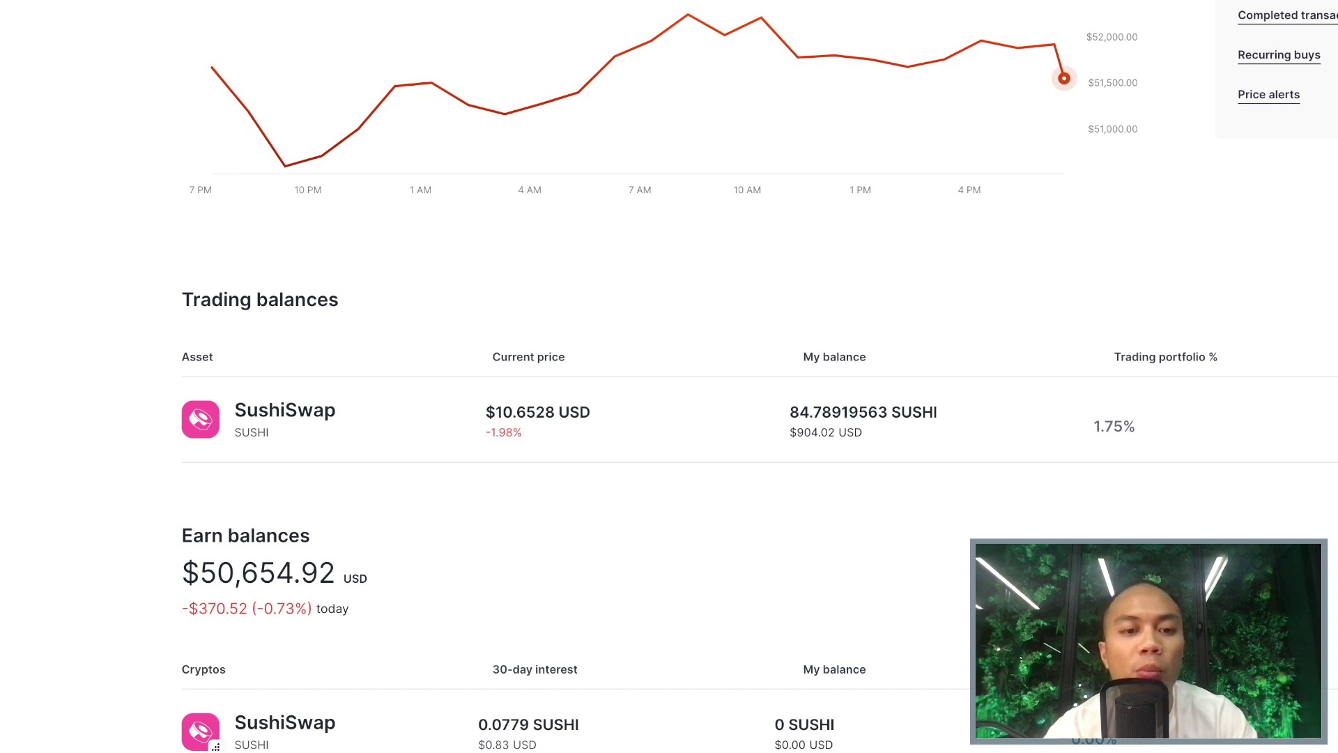
{"action": "scroll", "coordinate": [669, 376], "scroll_direction": "up", "scroll_amount": 2}
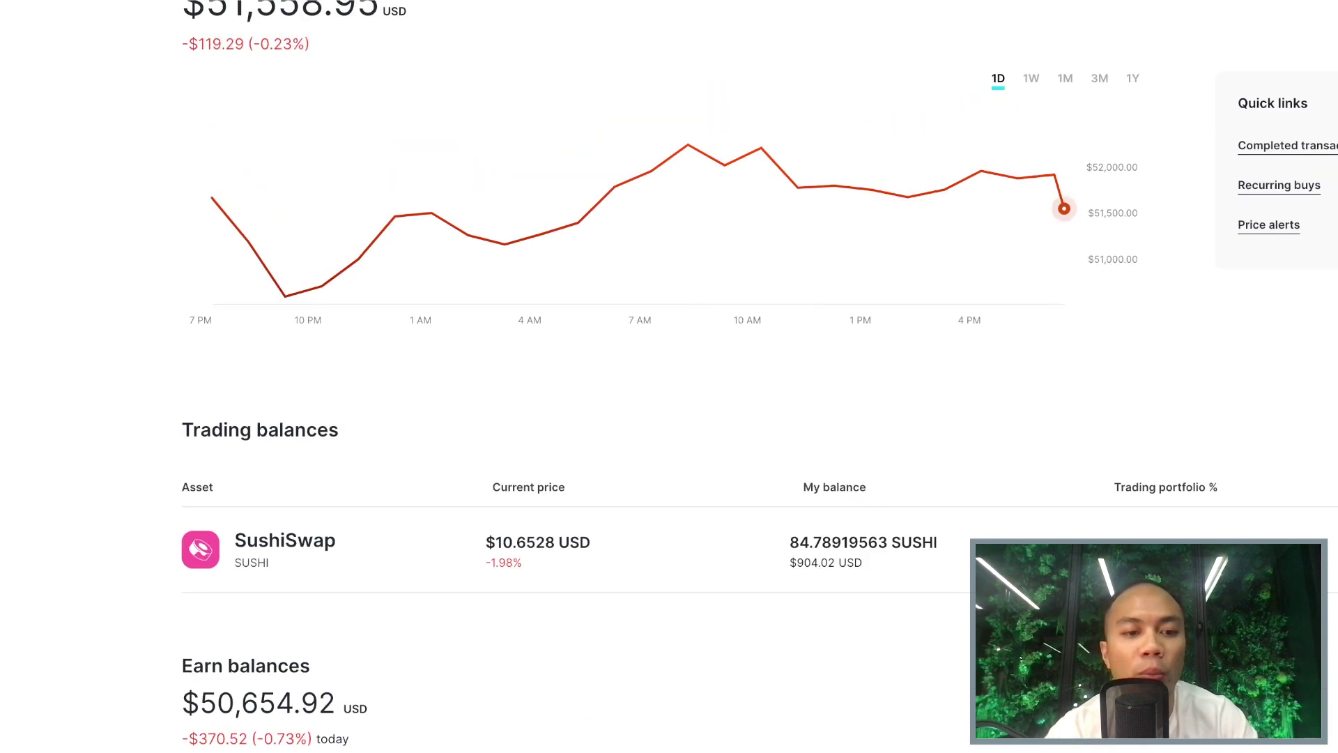
{"action": "scroll", "coordinate": [669, 376], "scroll_direction": "up", "scroll_amount": 1}
{"action": "scroll", "coordinate": [670, 376], "scroll_direction": "up", "scroll_amount": 1}
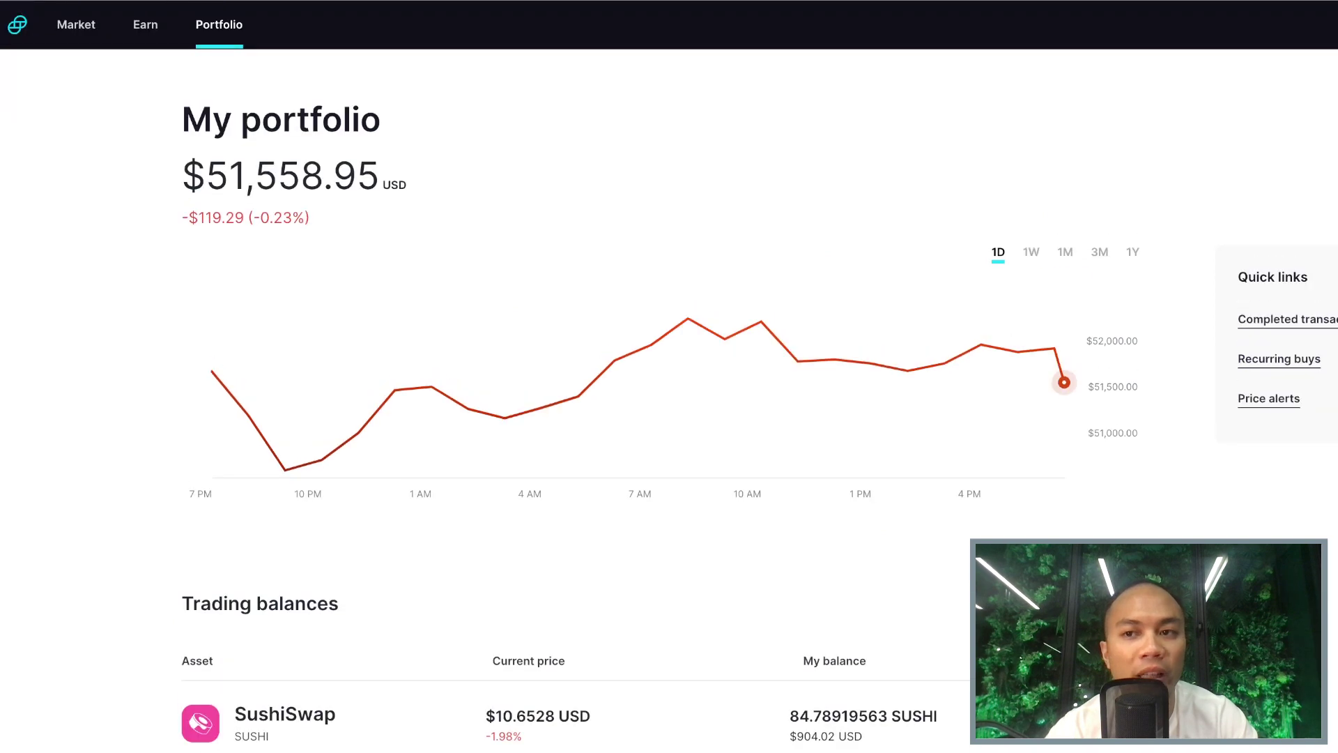
{"action": "scroll", "coordinate": [669, 376], "scroll_direction": "down", "scroll_amount": 2}
{"action": "scroll", "coordinate": [670, 376], "scroll_direction": "up", "scroll_amount": 2}
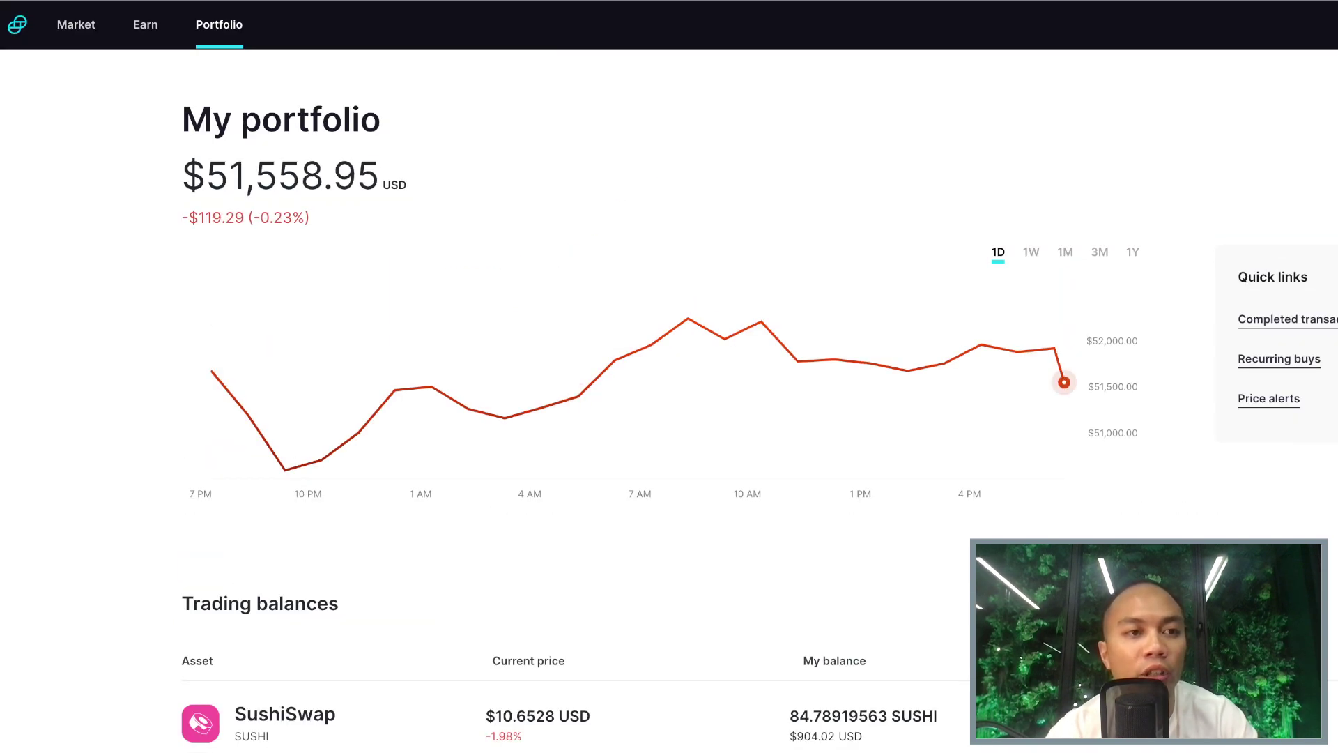
{"action": "scroll", "coordinate": [669, 376], "scroll_direction": "down", "scroll_amount": 2}
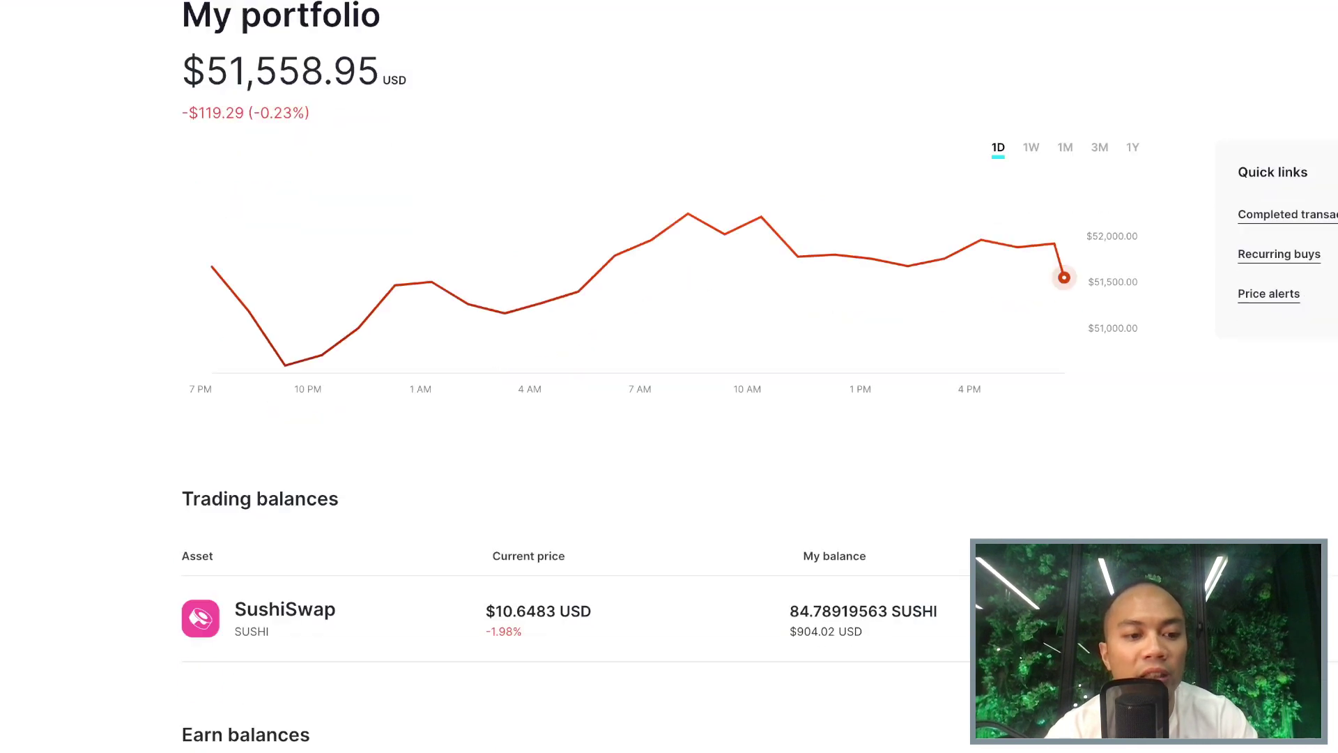
{"action": "scroll", "coordinate": [669, 376], "scroll_direction": "down", "scroll_amount": 2}
{"action": "scroll", "coordinate": [669, 376], "scroll_direction": "down", "scroll_amount": 2}
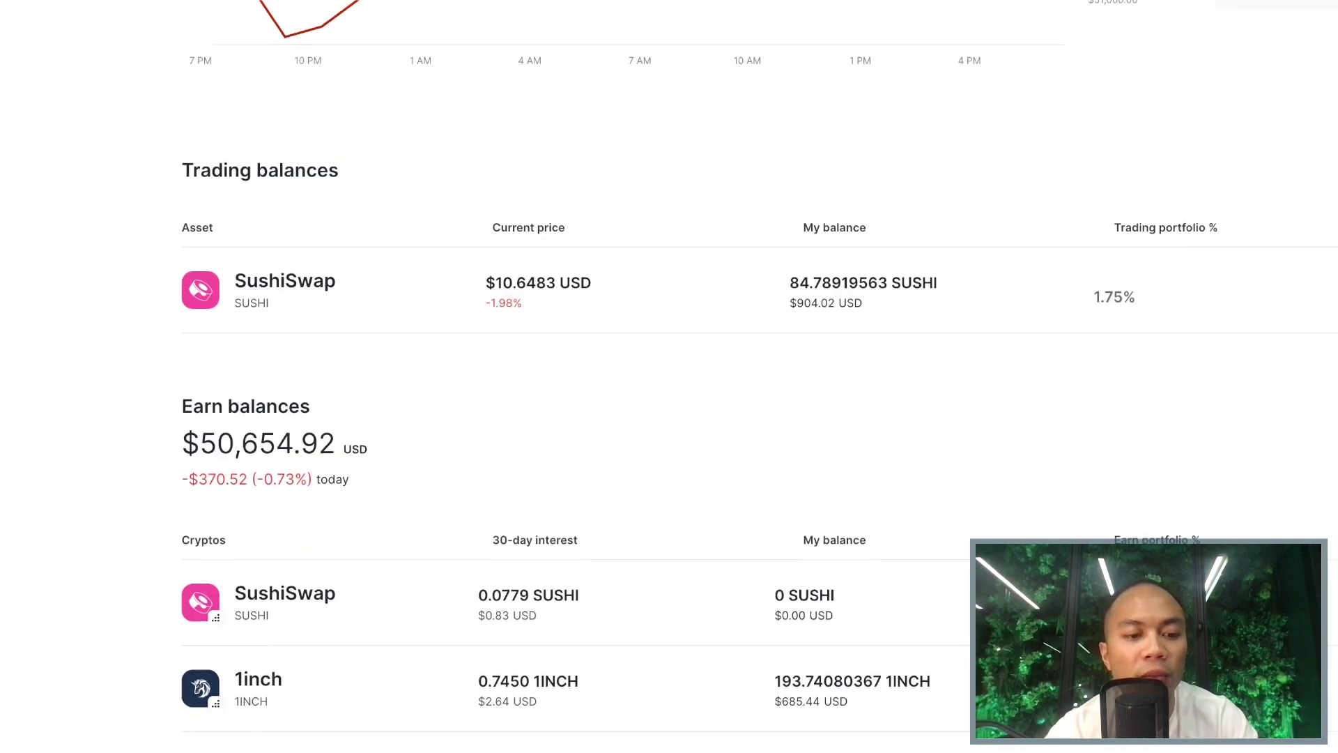
{"action": "scroll", "coordinate": [670, 376], "scroll_direction": "up", "scroll_amount": 1}
{"action": "scroll", "coordinate": [670, 377], "scroll_direction": "down", "scroll_amount": 1}
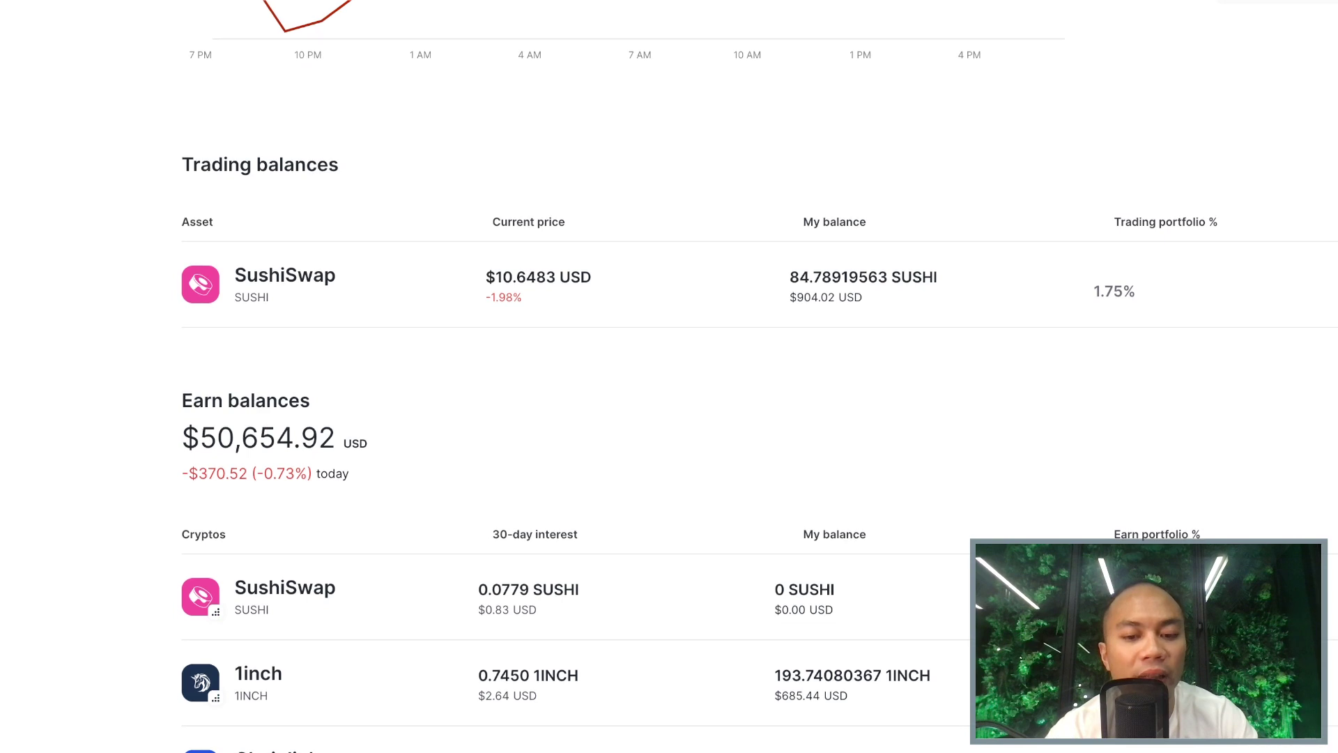
{"action": "scroll", "coordinate": [669, 376], "scroll_direction": "up", "scroll_amount": 3}
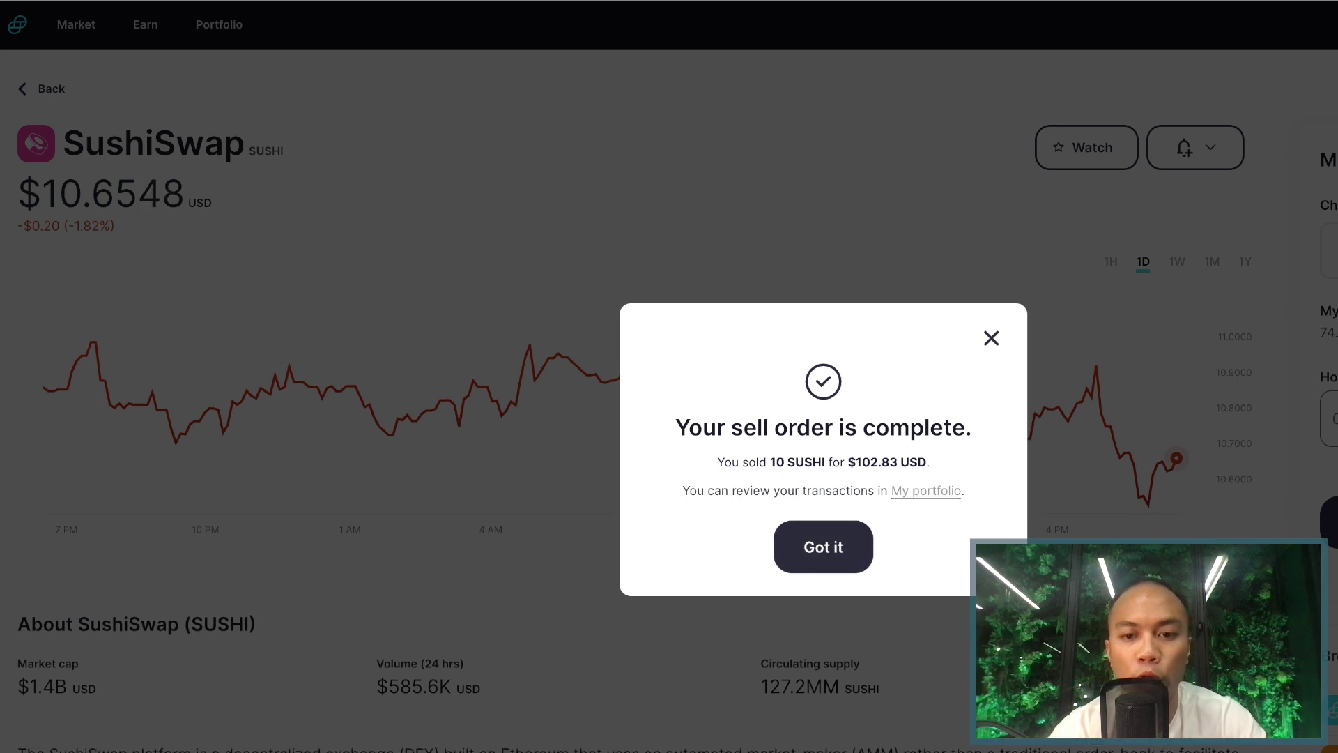
- Review the portfolio after the sale, then begin withdrawing the $102.83 USD balance
{"action": "left_click", "coordinate": [926, 491]}
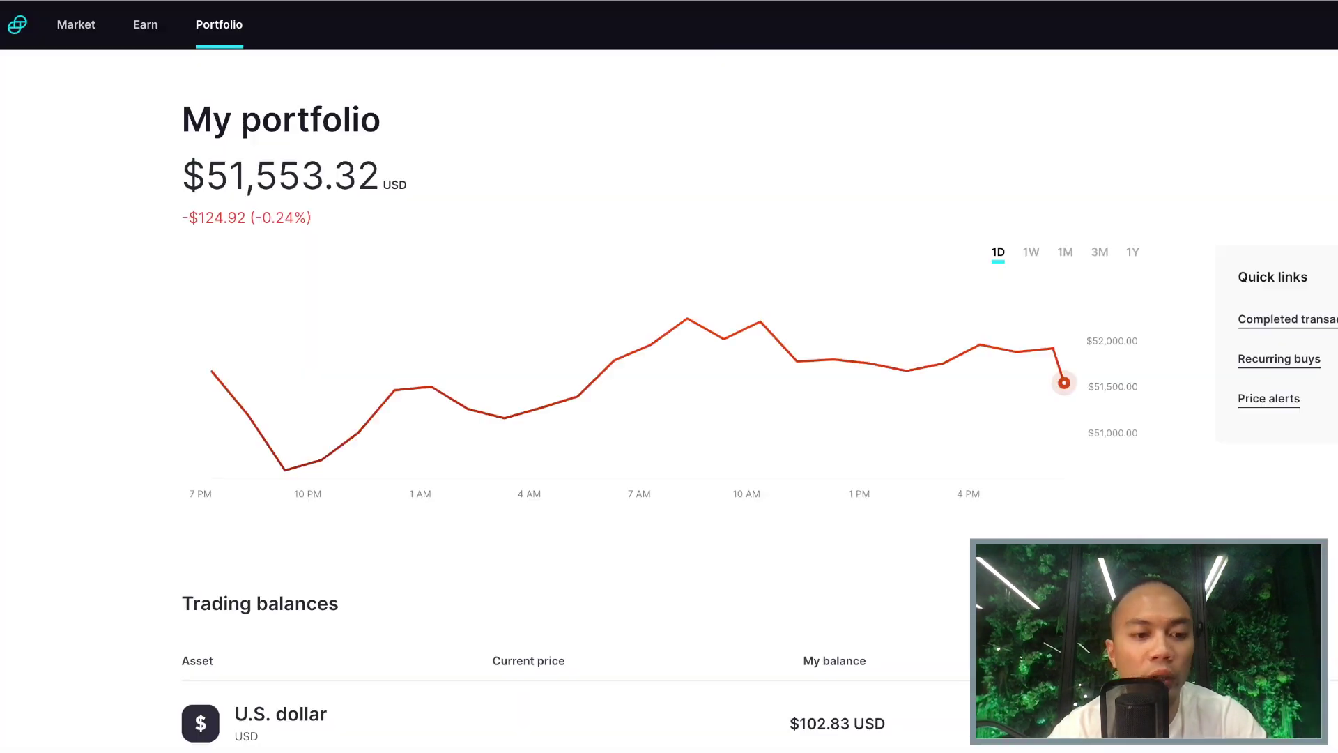
{"action": "scroll", "coordinate": [669, 377], "scroll_direction": "down", "scroll_amount": 2}
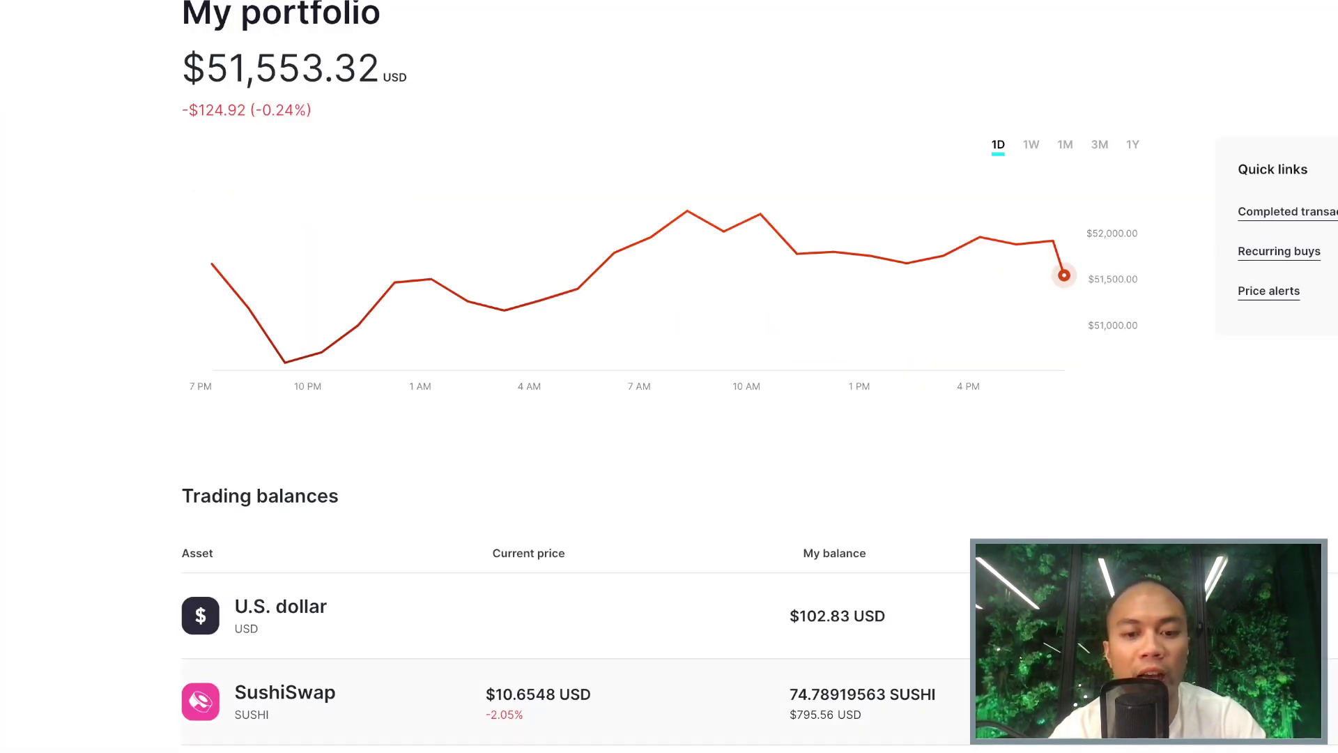
{"action": "scroll", "coordinate": [669, 377], "scroll_direction": "down", "scroll_amount": 1}
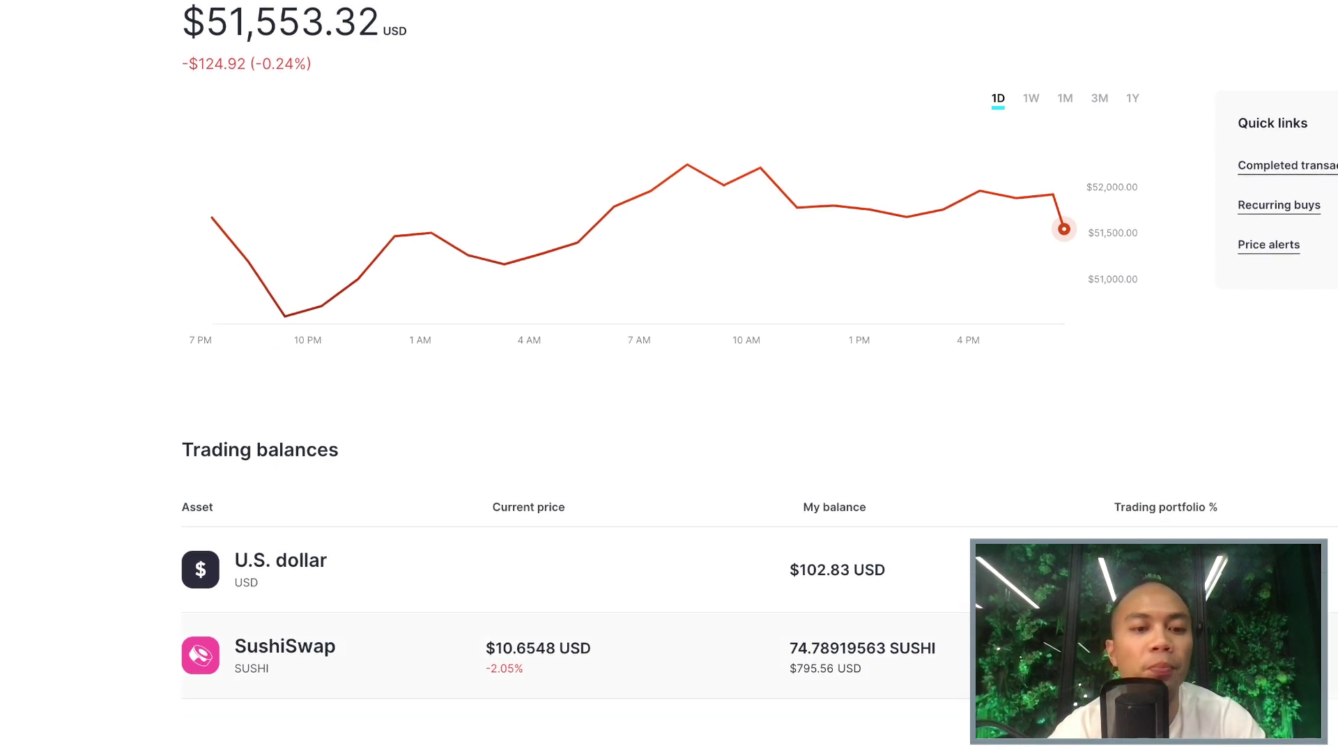
{"action": "scroll", "coordinate": [1015, 257], "scroll_direction": "up", "scroll_amount": 3}
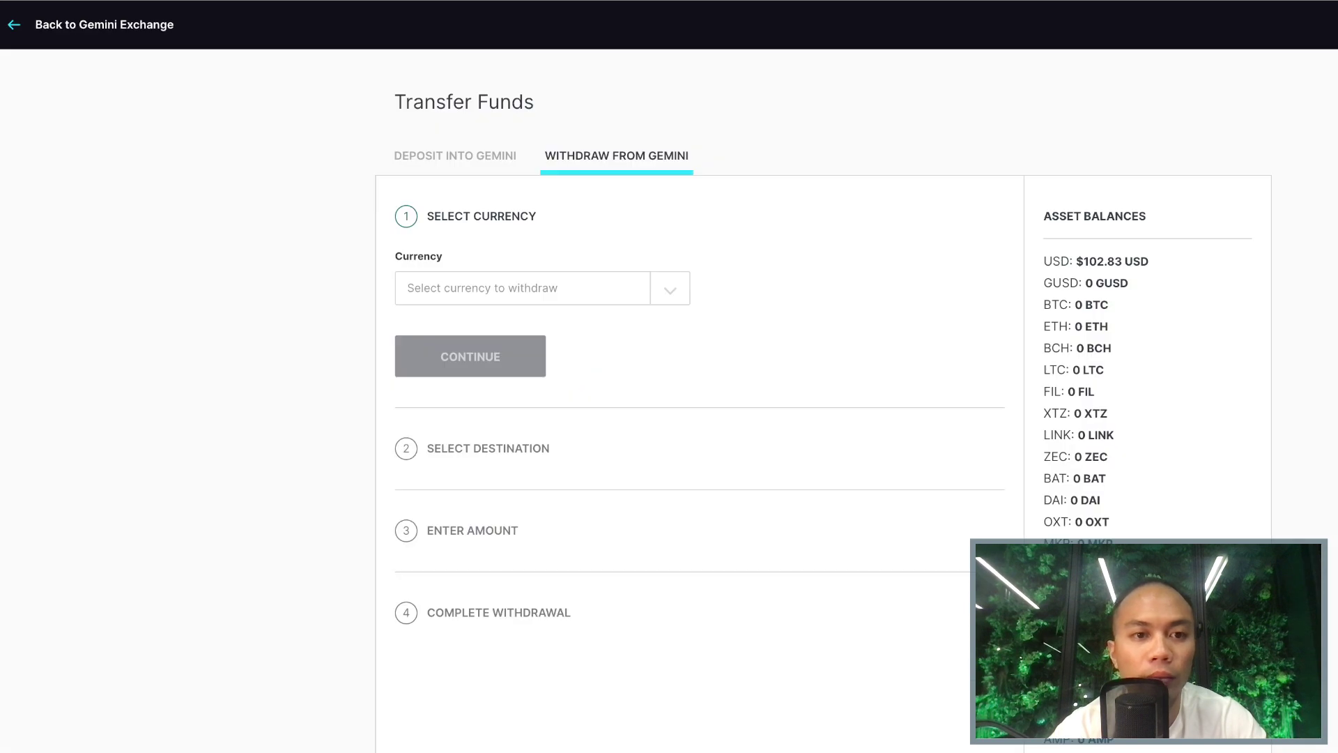
{"action": "left_click", "coordinate": [523, 288]}
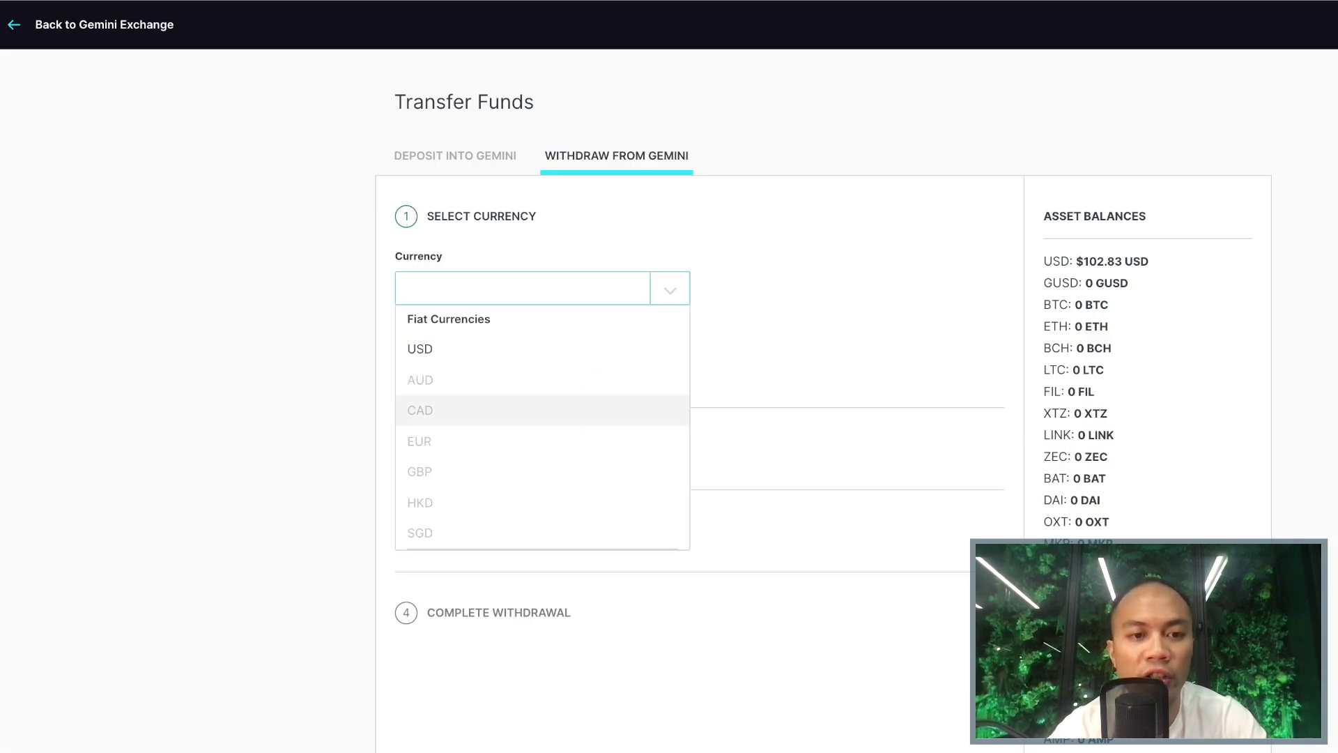
- Select USD as the withdrawal currency and check the destination list without picking one
{"action": "scroll", "coordinate": [542, 418], "scroll_direction": "down", "scroll_amount": 3}
{"action": "scroll", "coordinate": [542, 380], "scroll_direction": "up", "scroll_amount": 3}
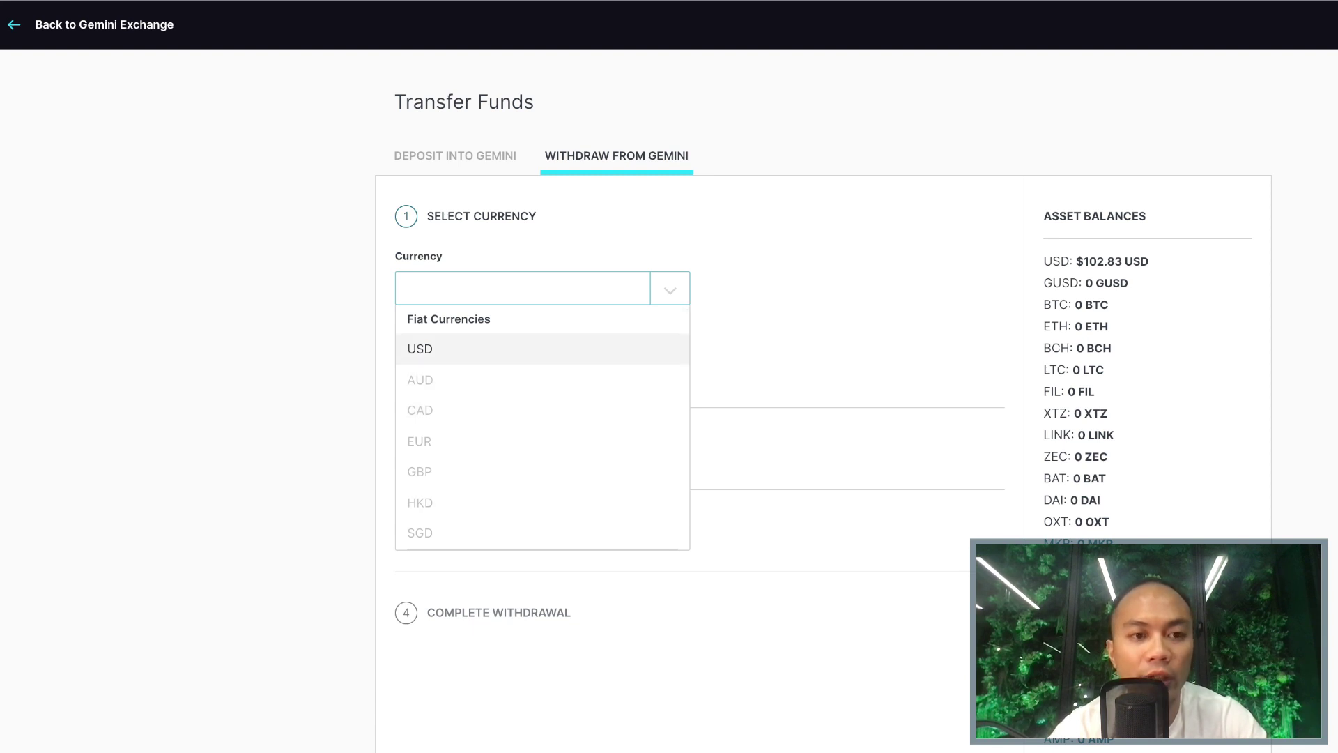
{"action": "left_click", "coordinate": [419, 349]}
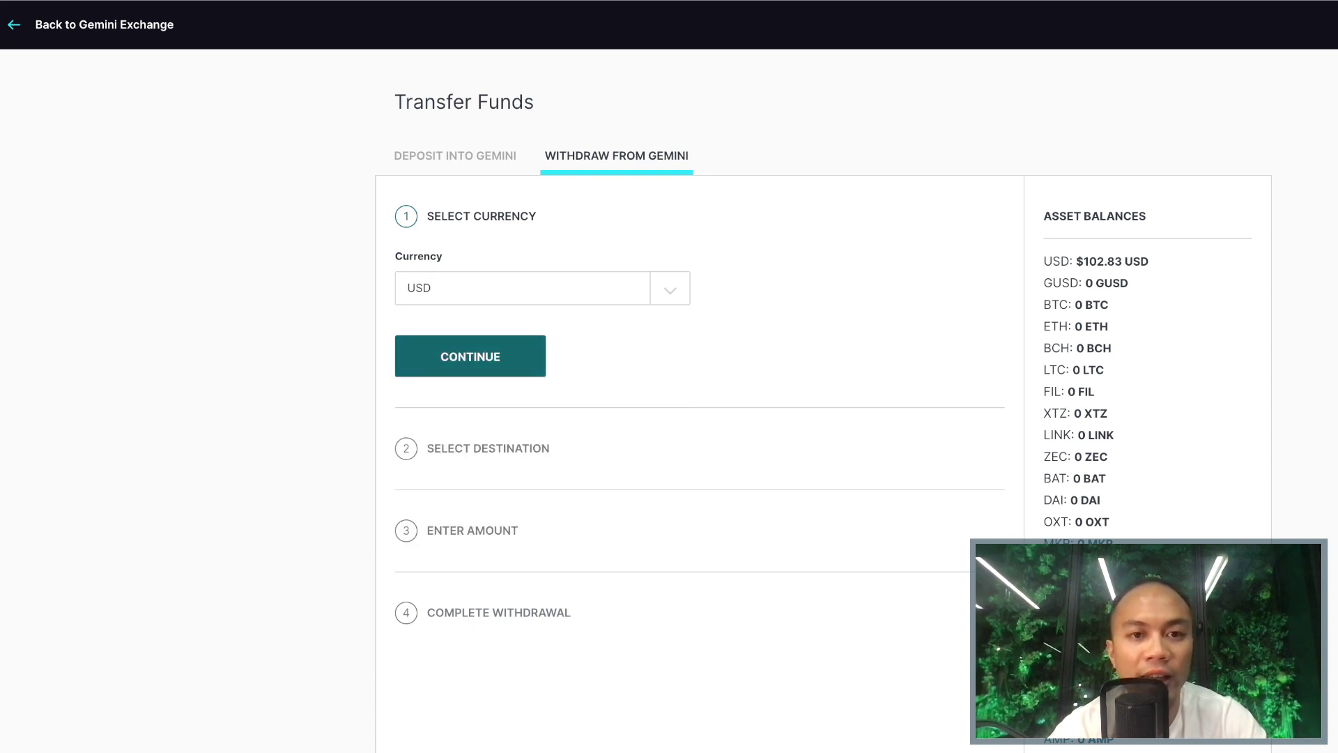
{"action": "left_click", "coordinate": [471, 356]}
{"action": "left_click", "coordinate": [523, 370]}
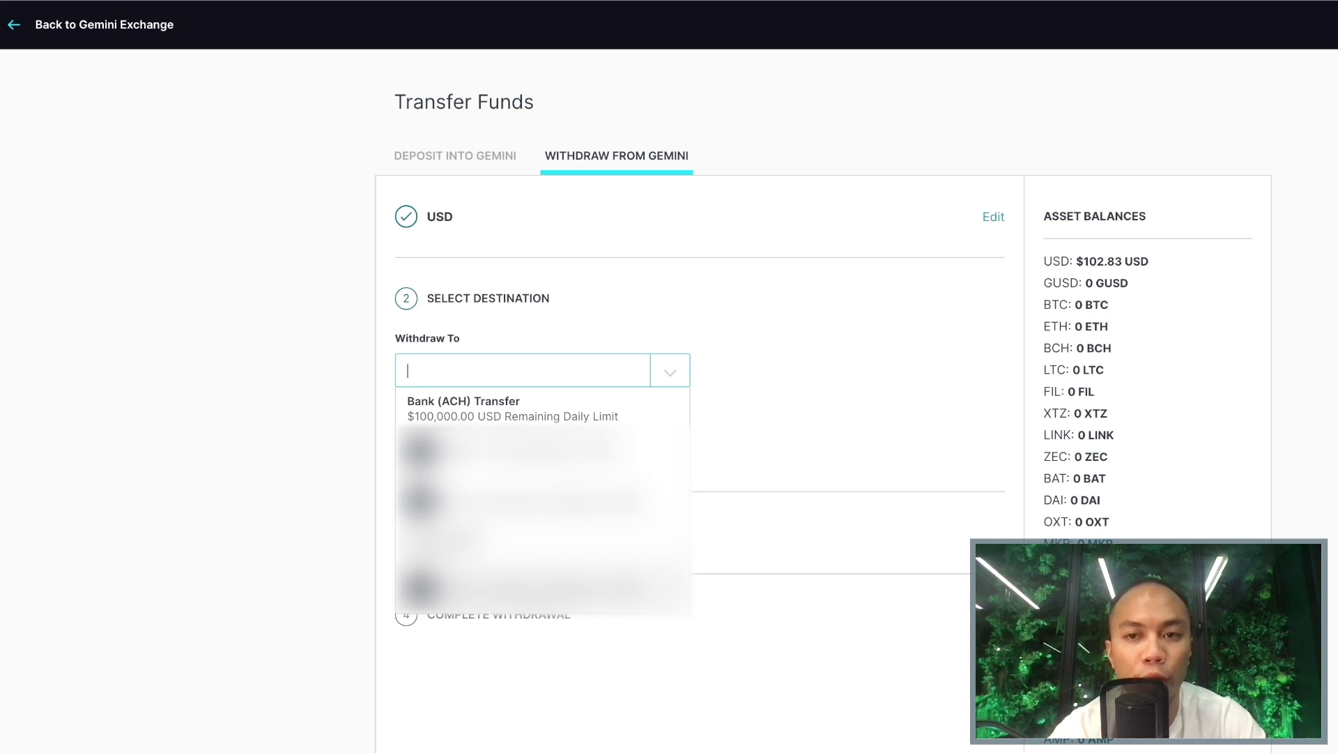
{"action": "key", "text": "Escape"}
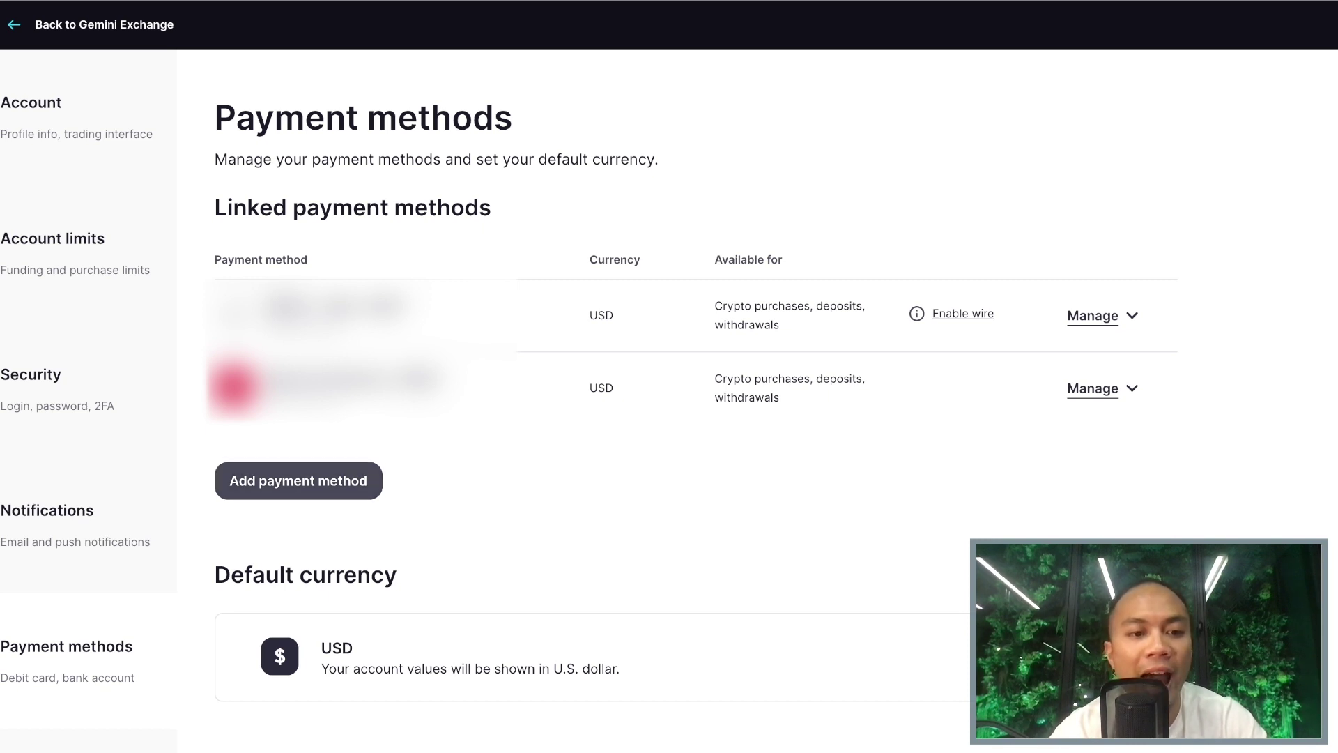
- Start adding a new payment method from the Payment methods page
{"action": "left_click", "coordinate": [298, 480]}
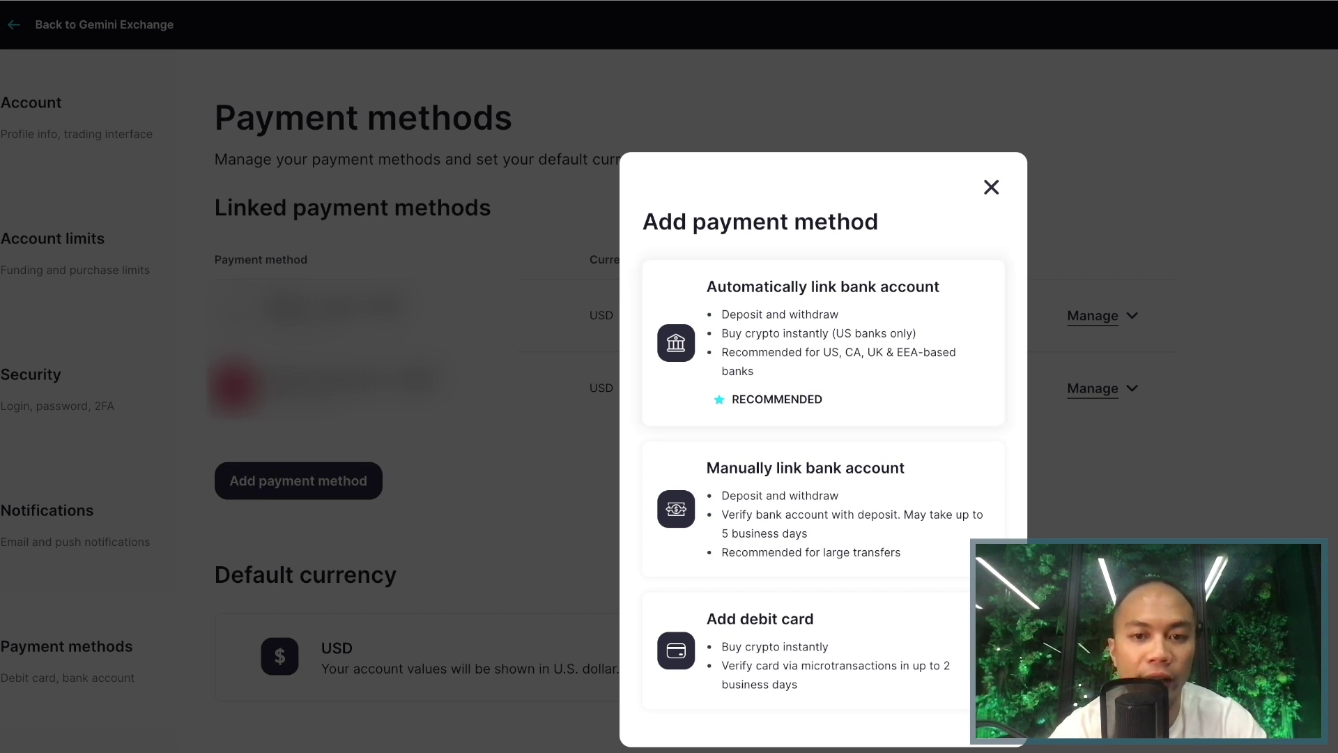
- Choose automatic bank linking and browse Plaid's bank list
{"action": "left_click", "coordinate": [822, 342]}
{"action": "left_click", "coordinate": [780, 660]}
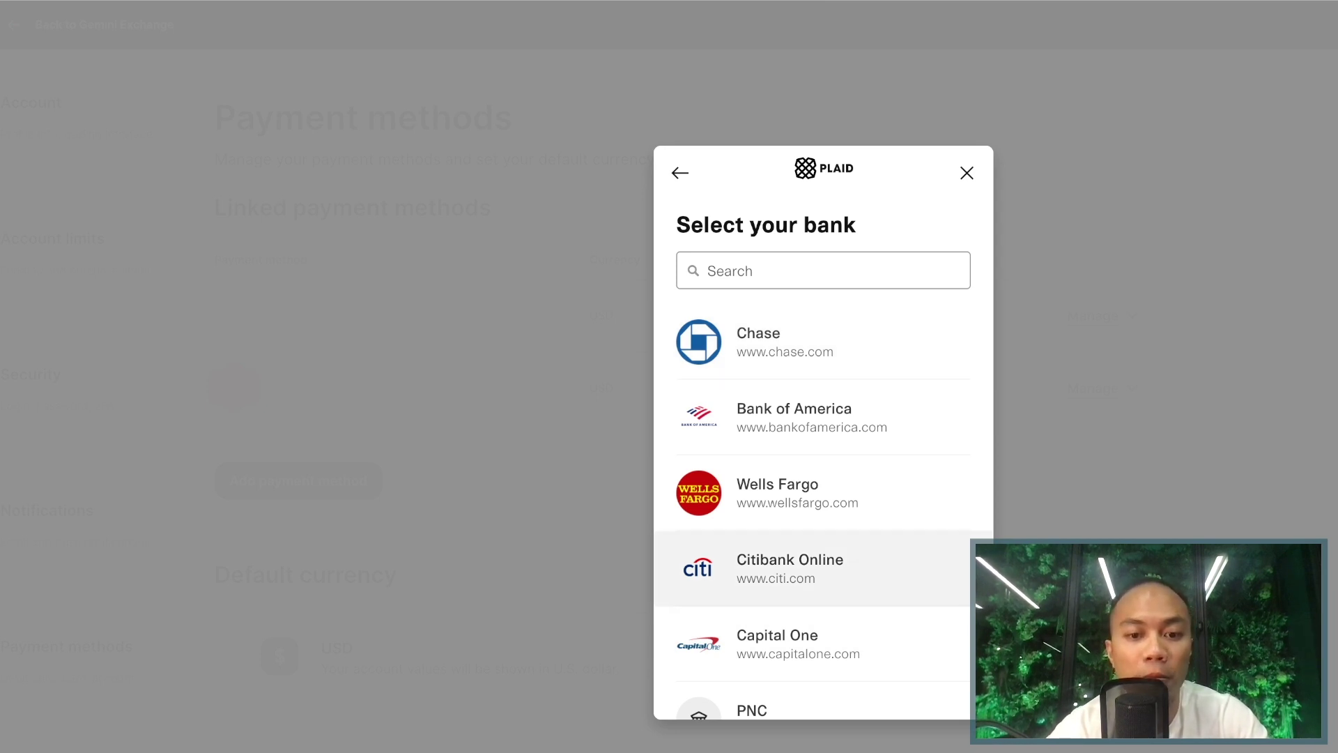
{"action": "scroll", "coordinate": [822, 568], "scroll_direction": "down", "scroll_amount": 10}
{"action": "scroll", "coordinate": [822, 568], "scroll_direction": "up", "scroll_amount": 10}
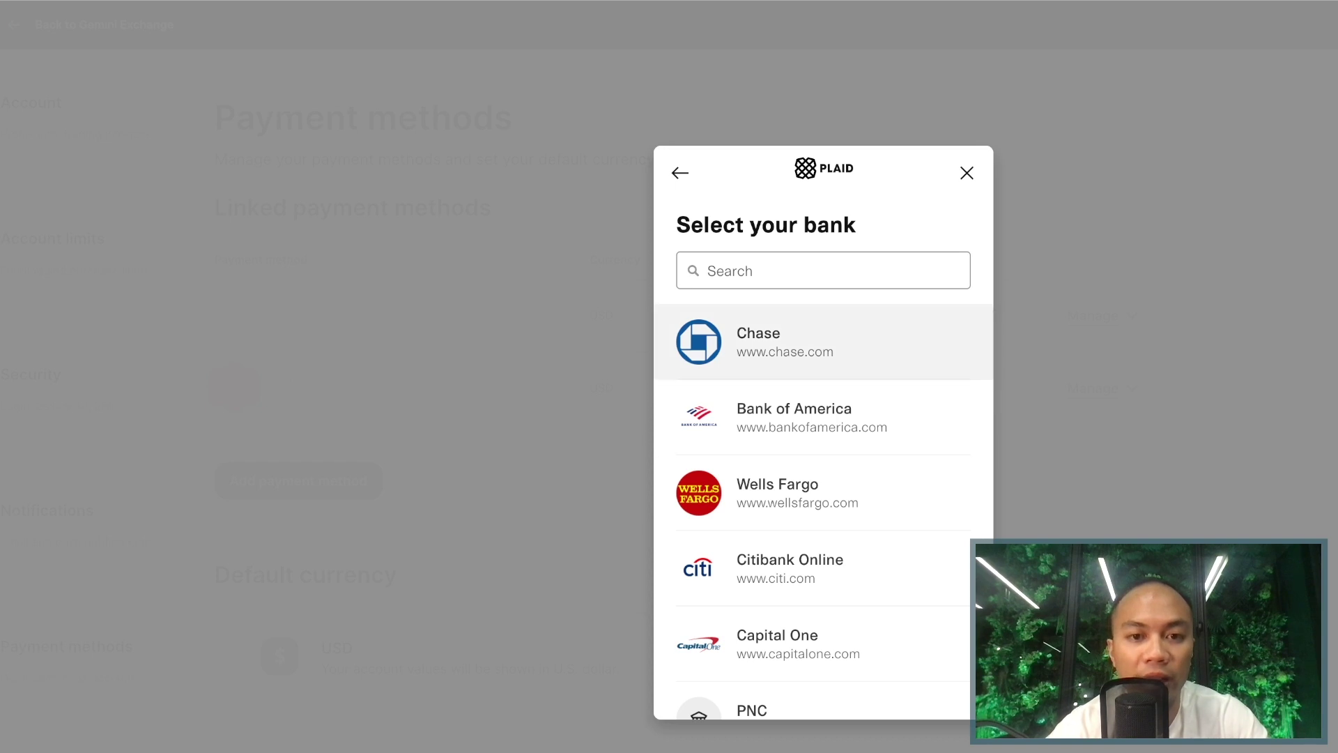
{"action": "scroll", "coordinate": [823, 488], "scroll_direction": "down", "scroll_amount": 15}
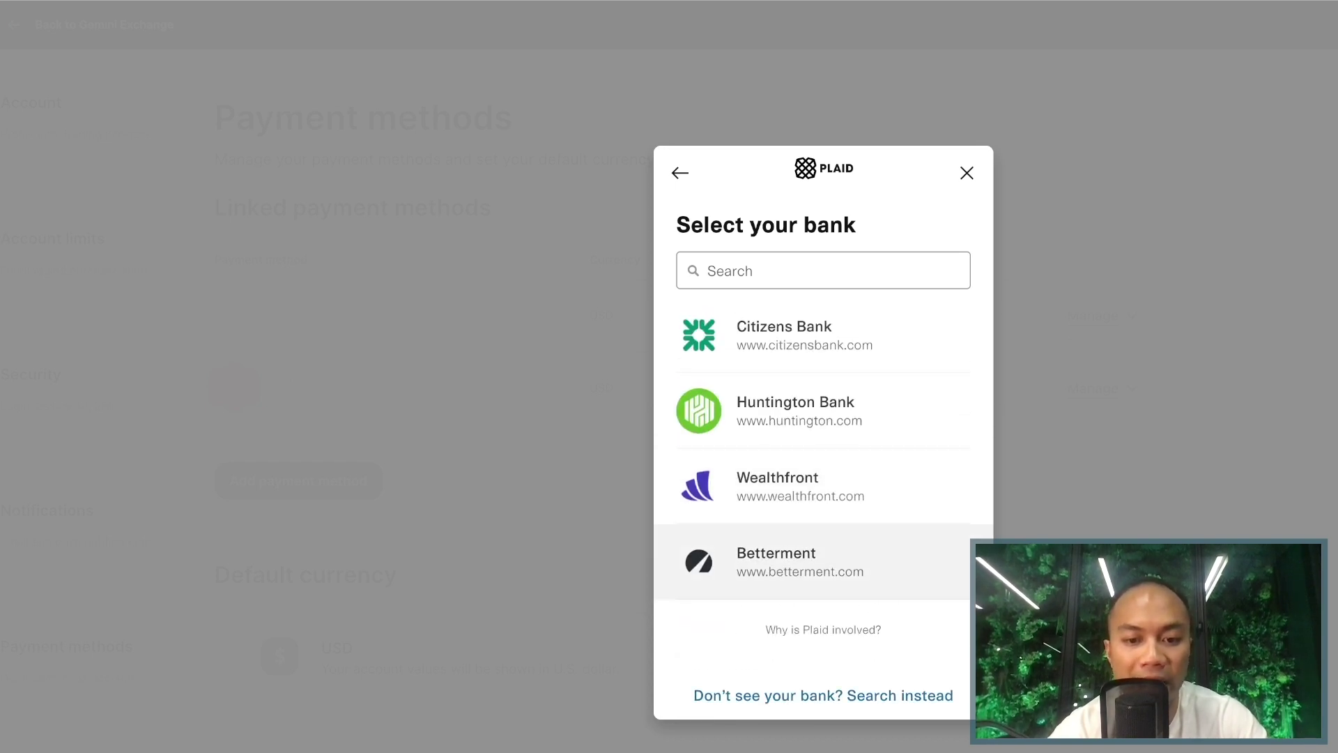
- Move through the Plaid bank list to Chase, then close the dialog without linking a bank
{"action": "key", "text": "Tab"}
{"action": "key", "text": "Tab"}
{"action": "key", "text": "Down"}
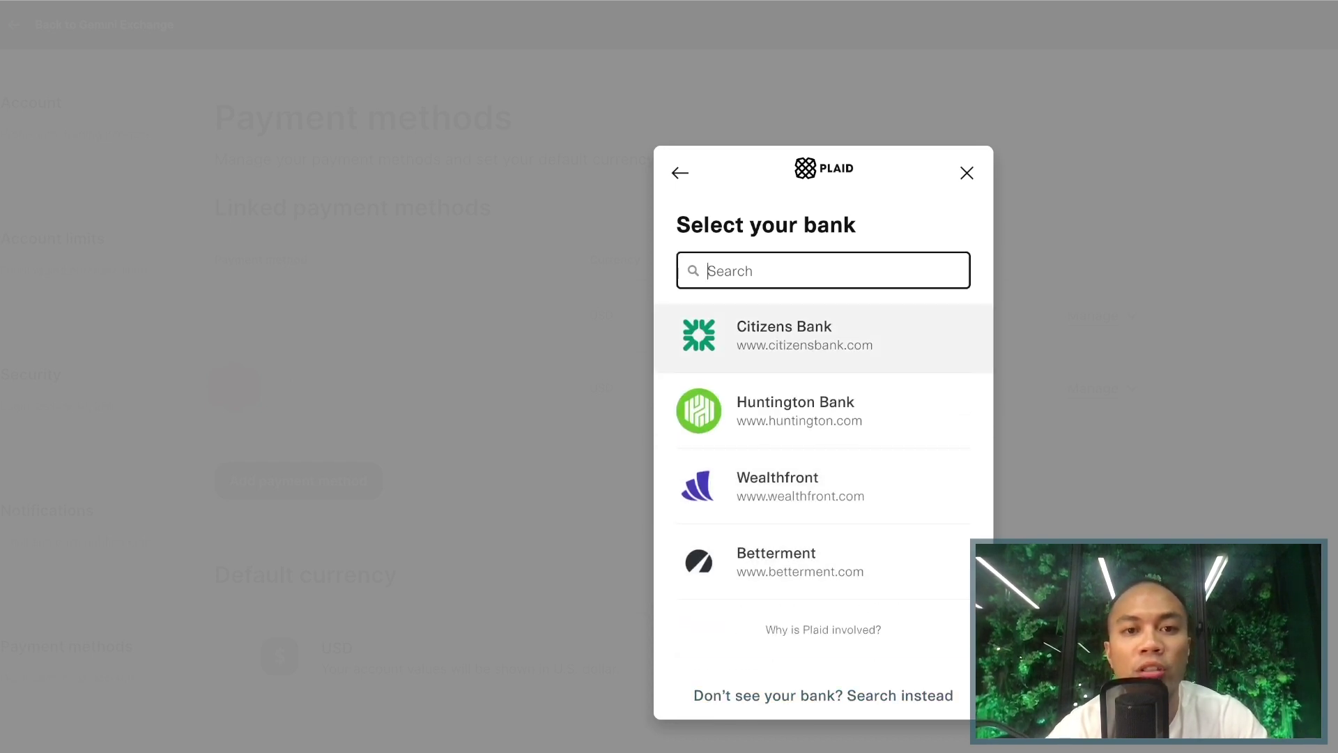
{"action": "key", "text": "shift+Tab"}
{"action": "key", "text": "shift+Tab"}
{"action": "key", "text": "Return"}
{"action": "key", "text": "Tab"}
{"action": "key", "text": "Return"}
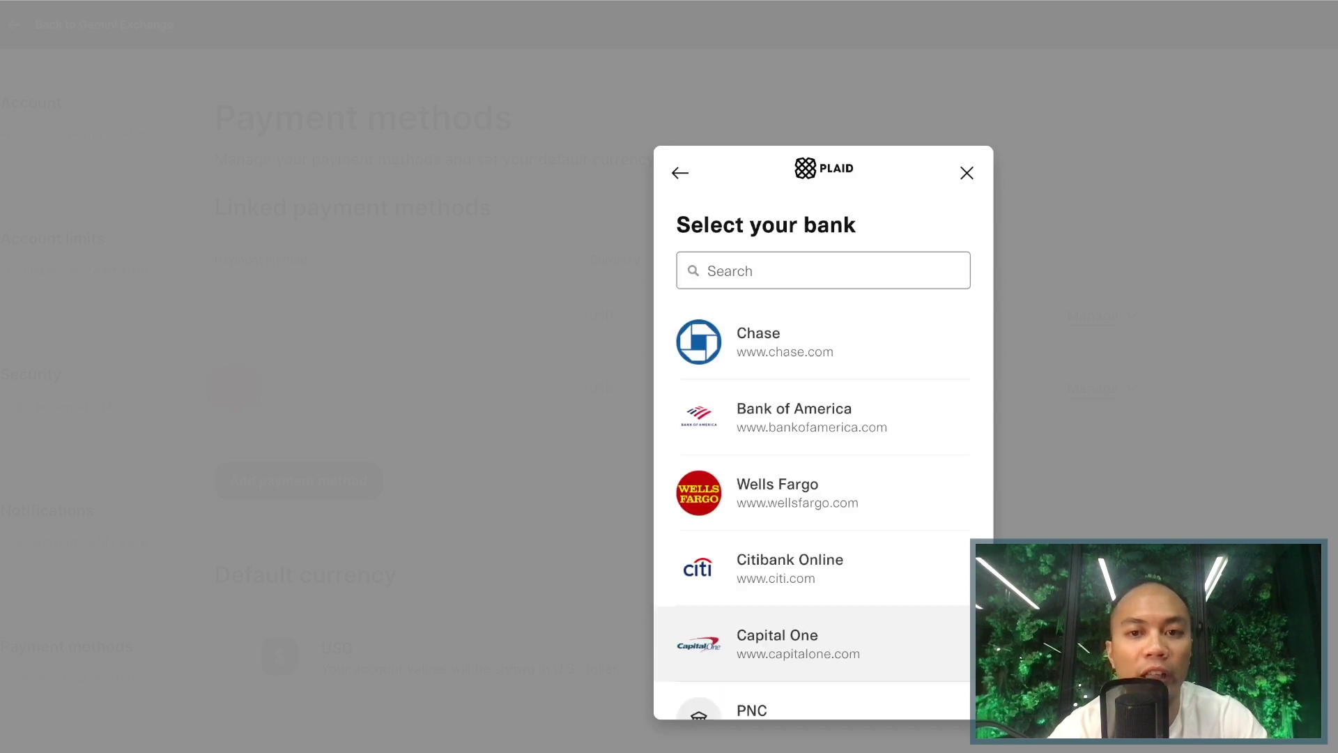
{"action": "key", "text": "Down"}
{"action": "key", "text": "Escape"}
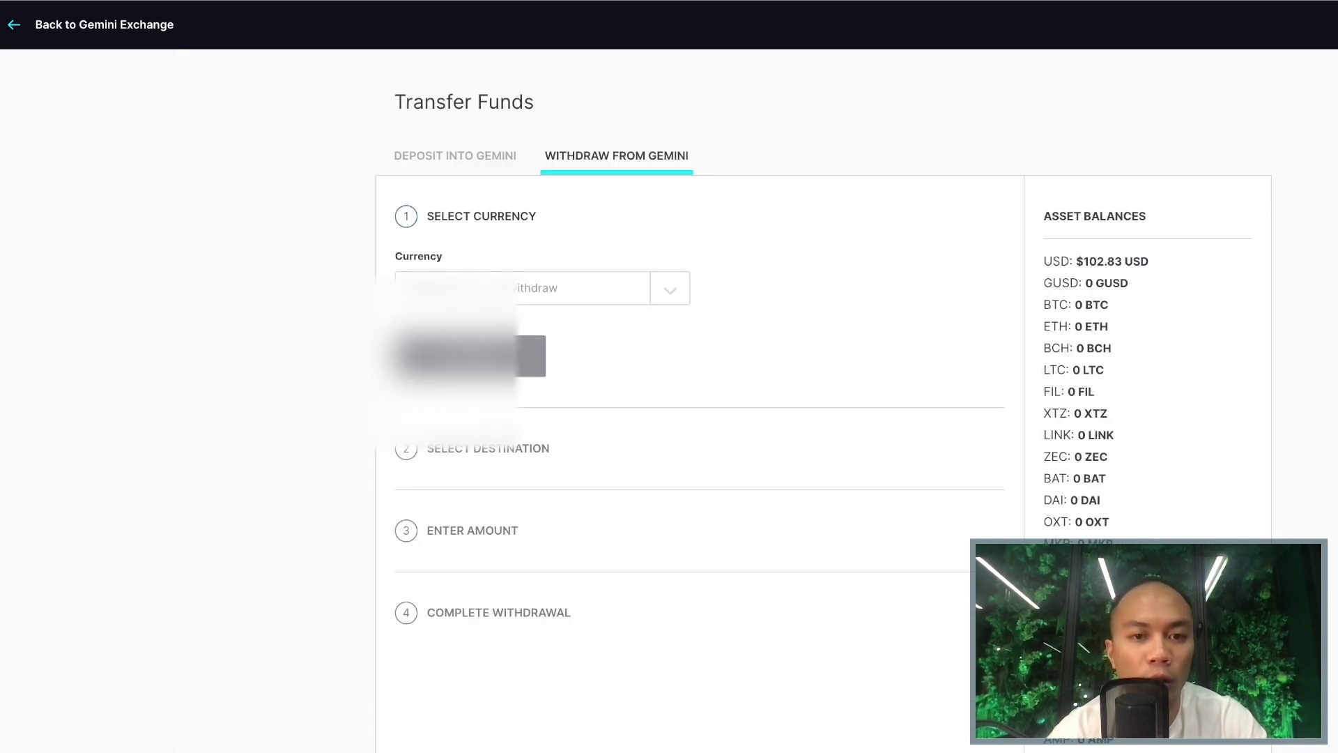
- Set up a USD withdrawal to the linked bank account using the MAX amount
{"action": "left_click", "coordinate": [522, 288]}
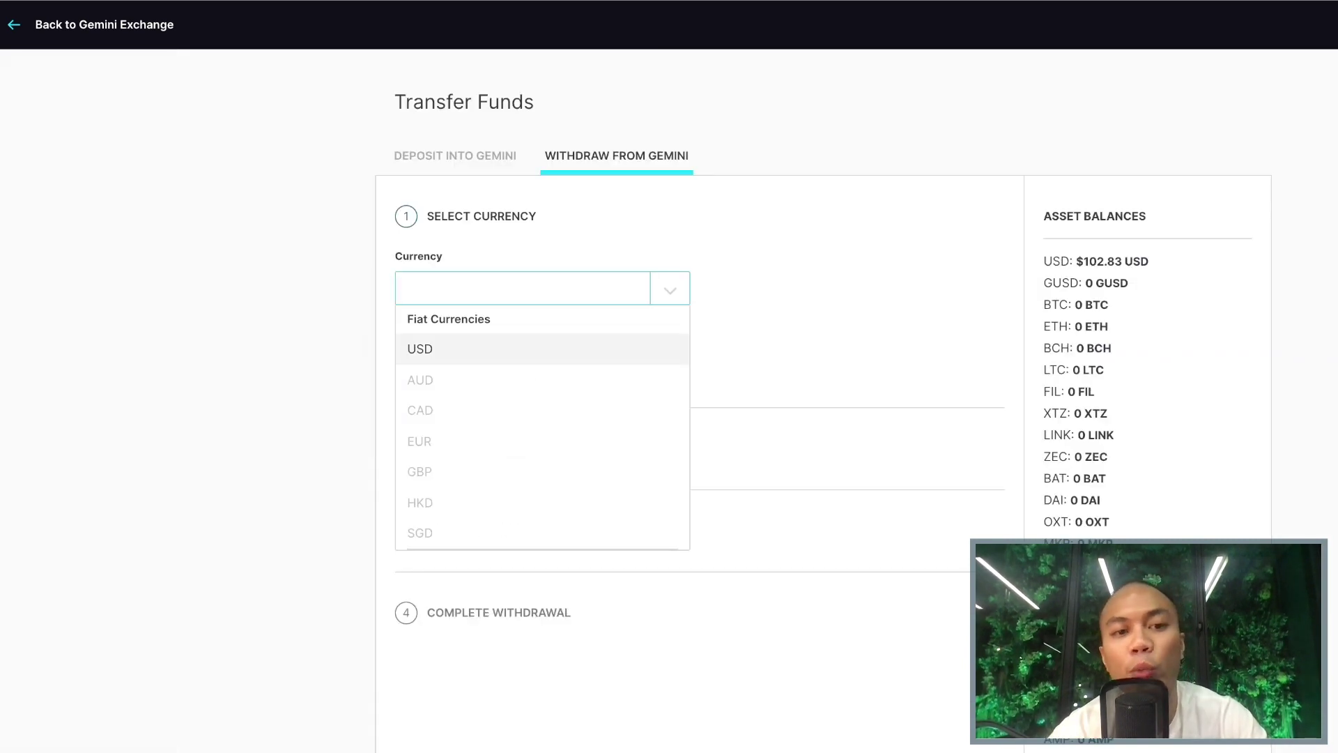
{"action": "key", "text": "Return"}
{"action": "key", "text": "Return"}
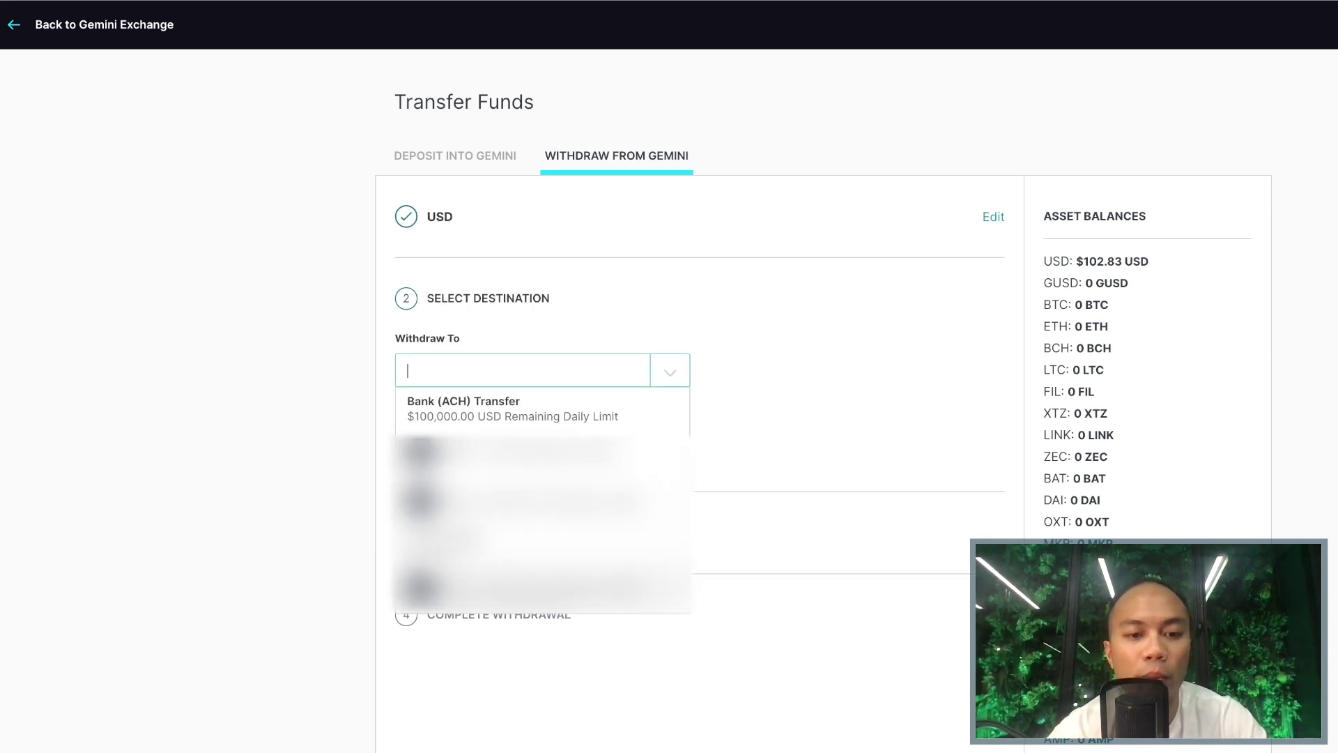
{"action": "key", "text": "Return"}
{"action": "key", "text": "Return"}
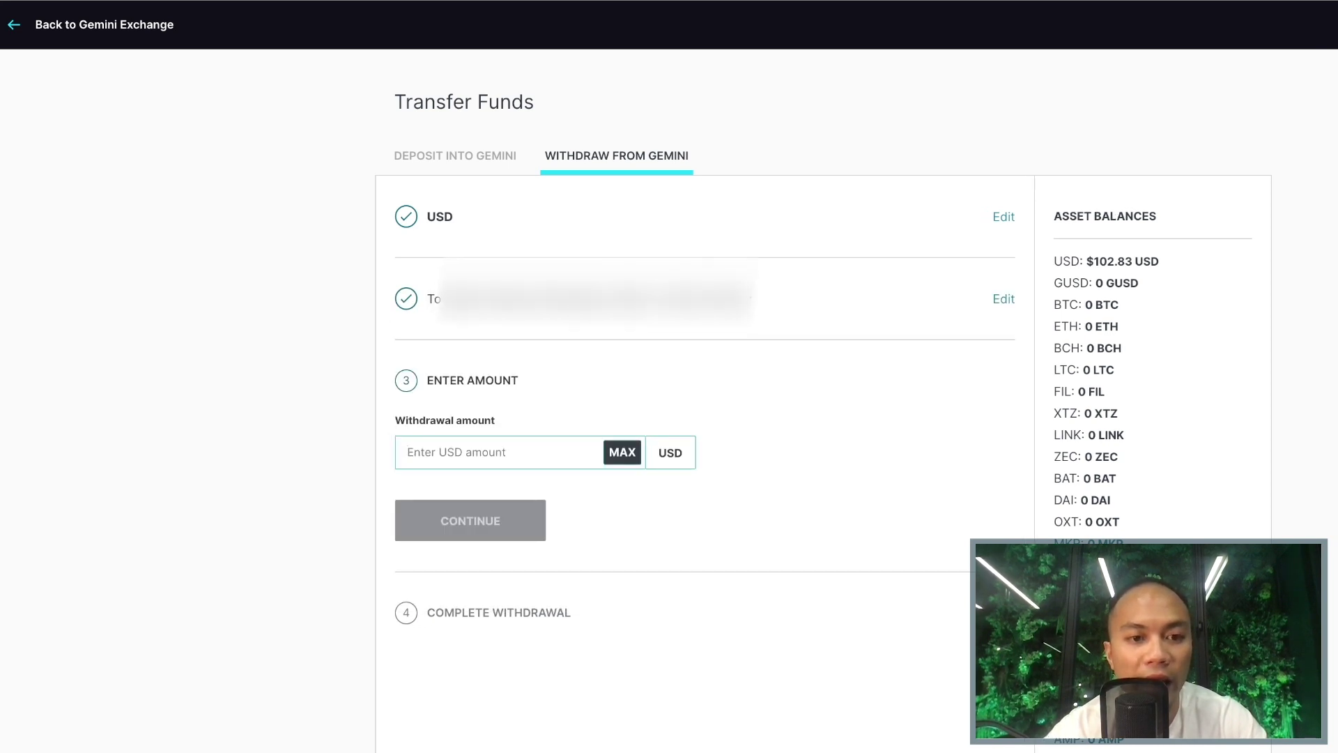
{"action": "key", "text": "Tab"}
{"action": "key", "text": "Return"}
- Confirm the $102.83 amount and request the withdrawal
{"action": "key", "text": "Tab"}
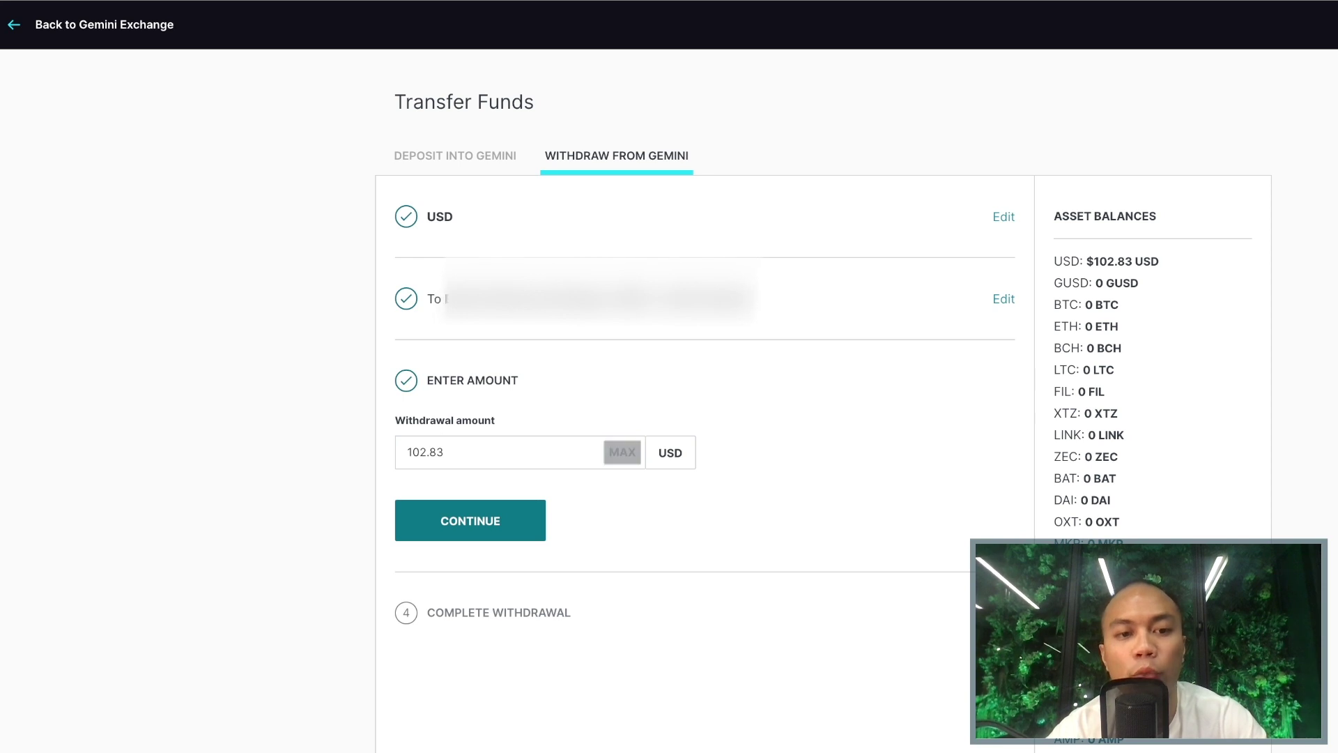
{"action": "scroll", "coordinate": [823, 391], "scroll_direction": "down", "scroll_amount": 2}
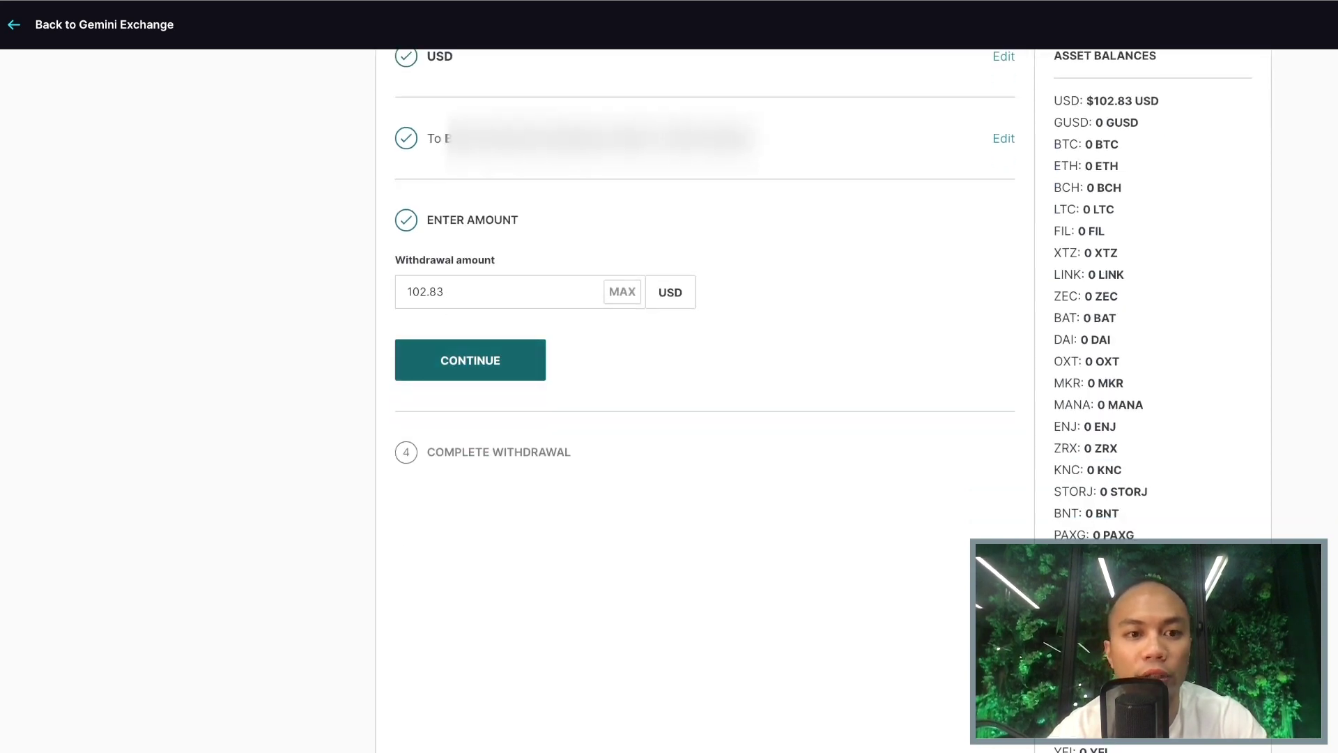
{"action": "key", "text": "Return"}
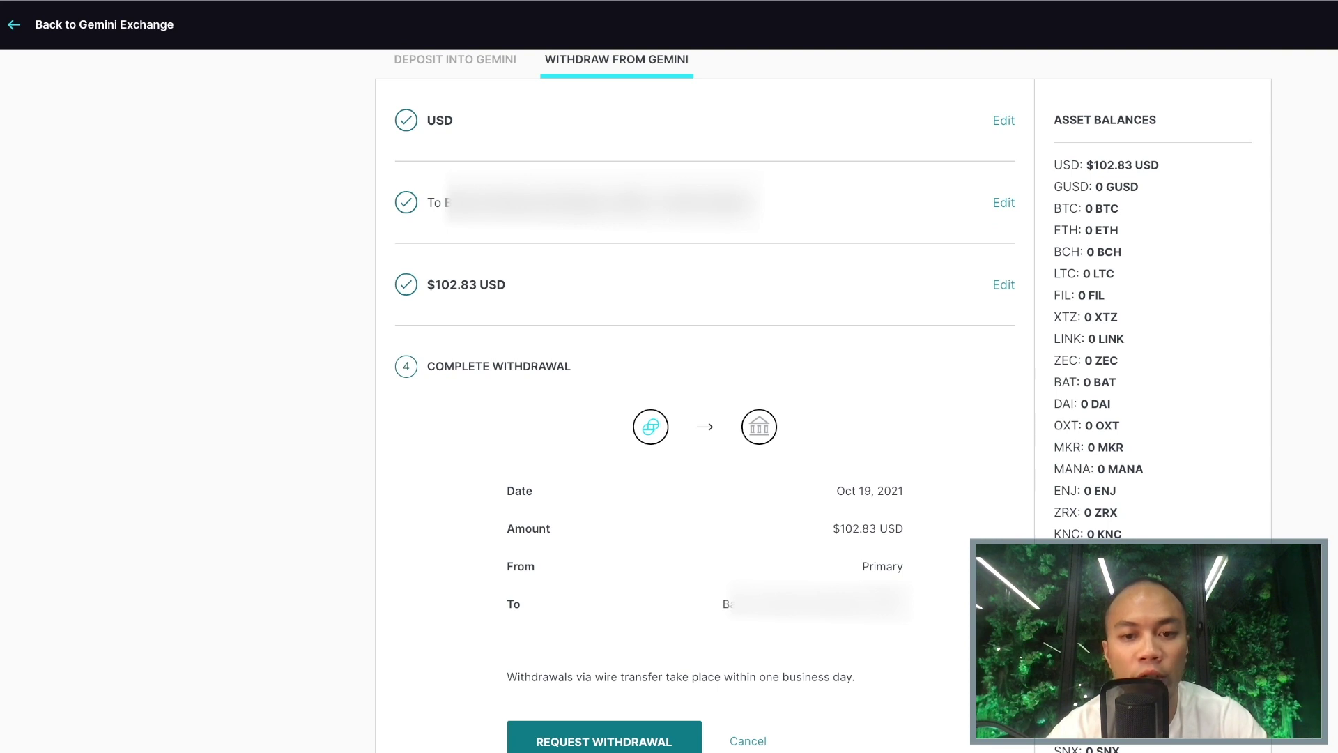
{"action": "scroll", "coordinate": [697, 349], "scroll_direction": "down", "scroll_amount": 2}
{"action": "key", "text": "Return"}
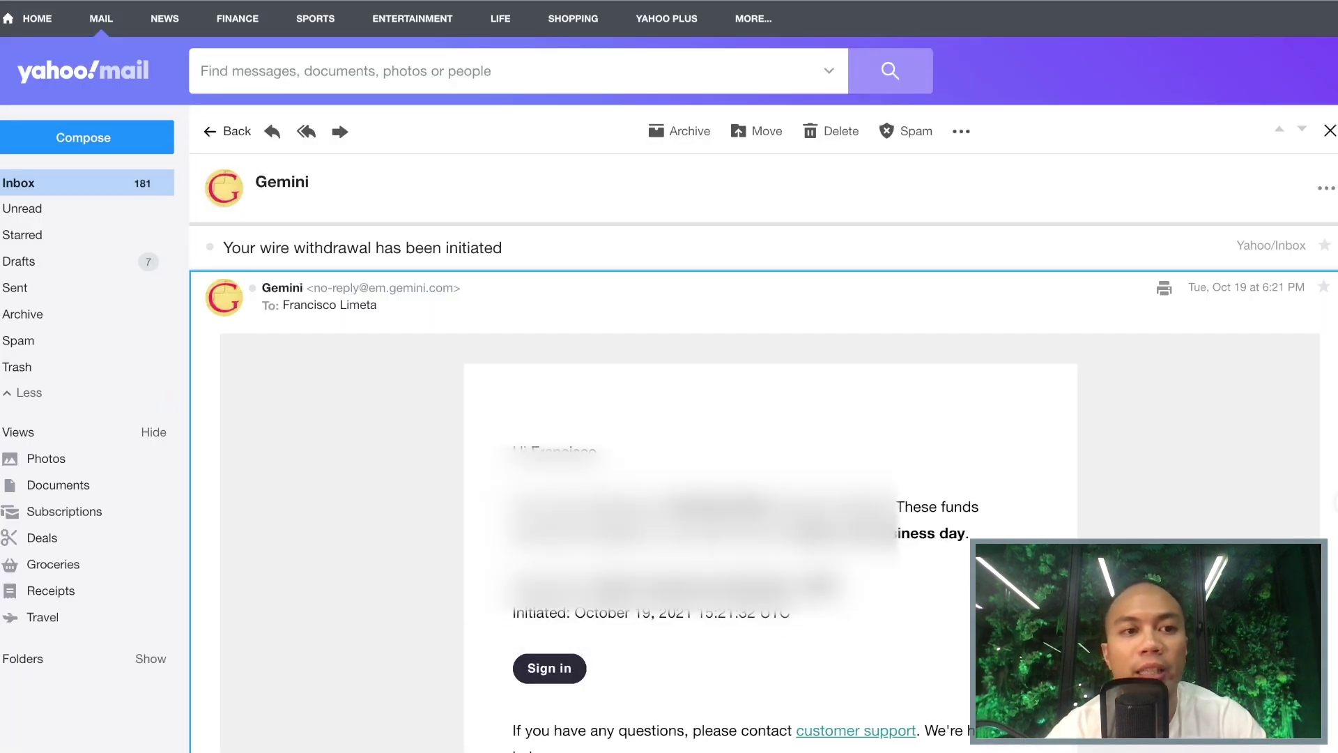
- Scroll through Gemini's $102.83 USD wire withdrawal confirmation email
{"action": "scroll", "coordinate": [767, 418], "scroll_direction": "down", "scroll_amount": 3}
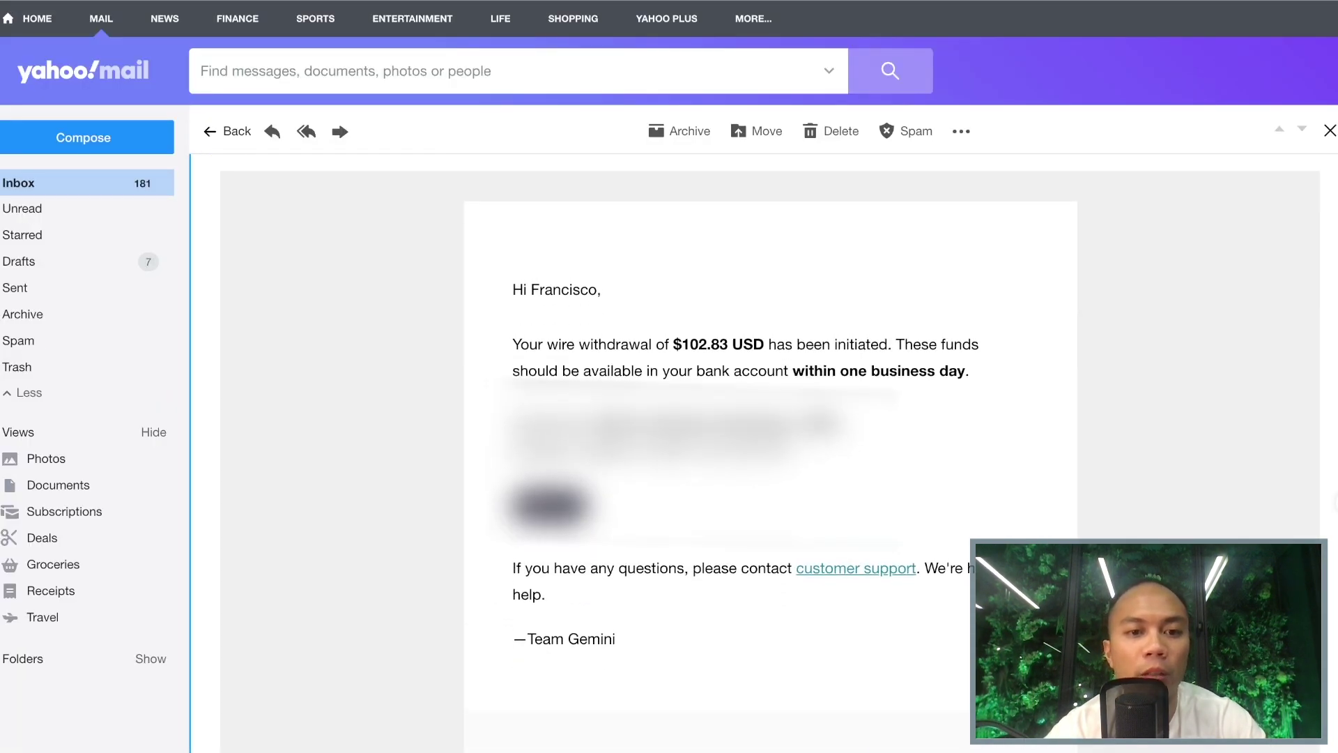
{"action": "scroll", "coordinate": [767, 419], "scroll_direction": "down", "scroll_amount": 3}
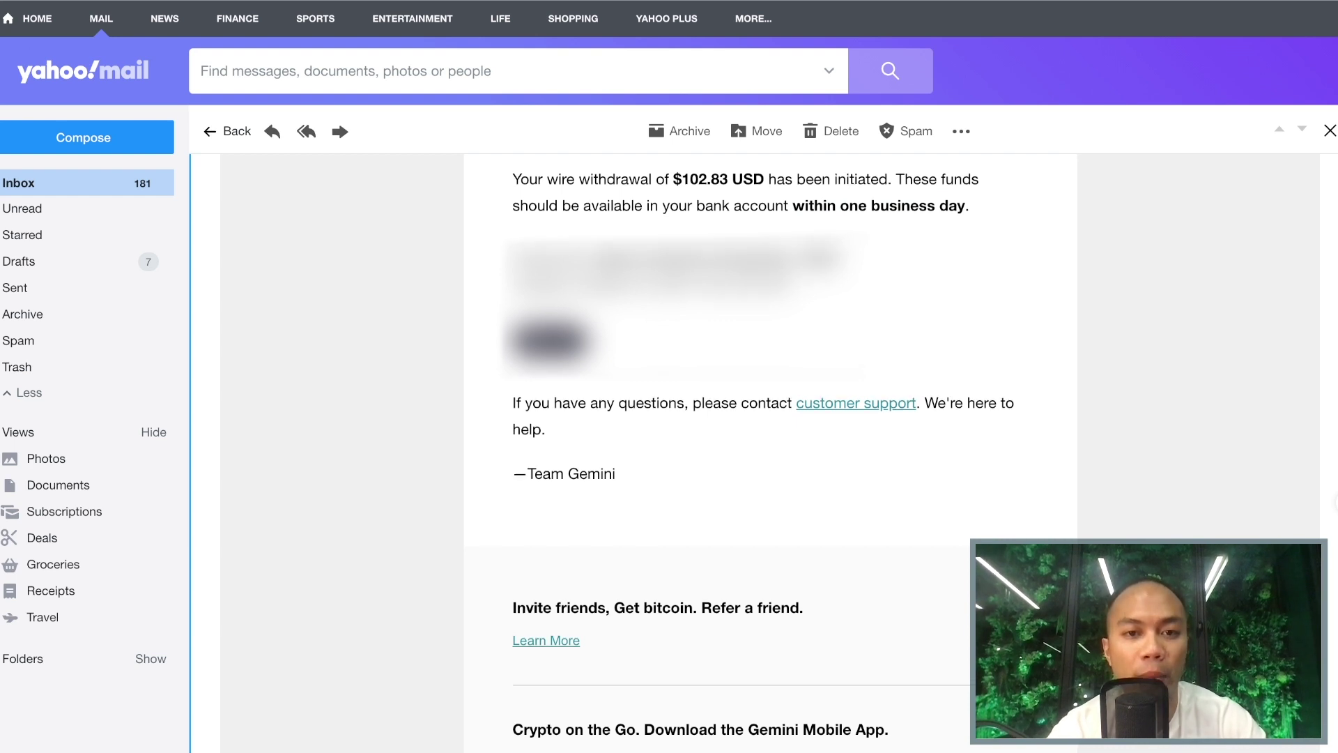
{"action": "scroll", "coordinate": [757, 450], "scroll_direction": "up", "scroll_amount": 1}
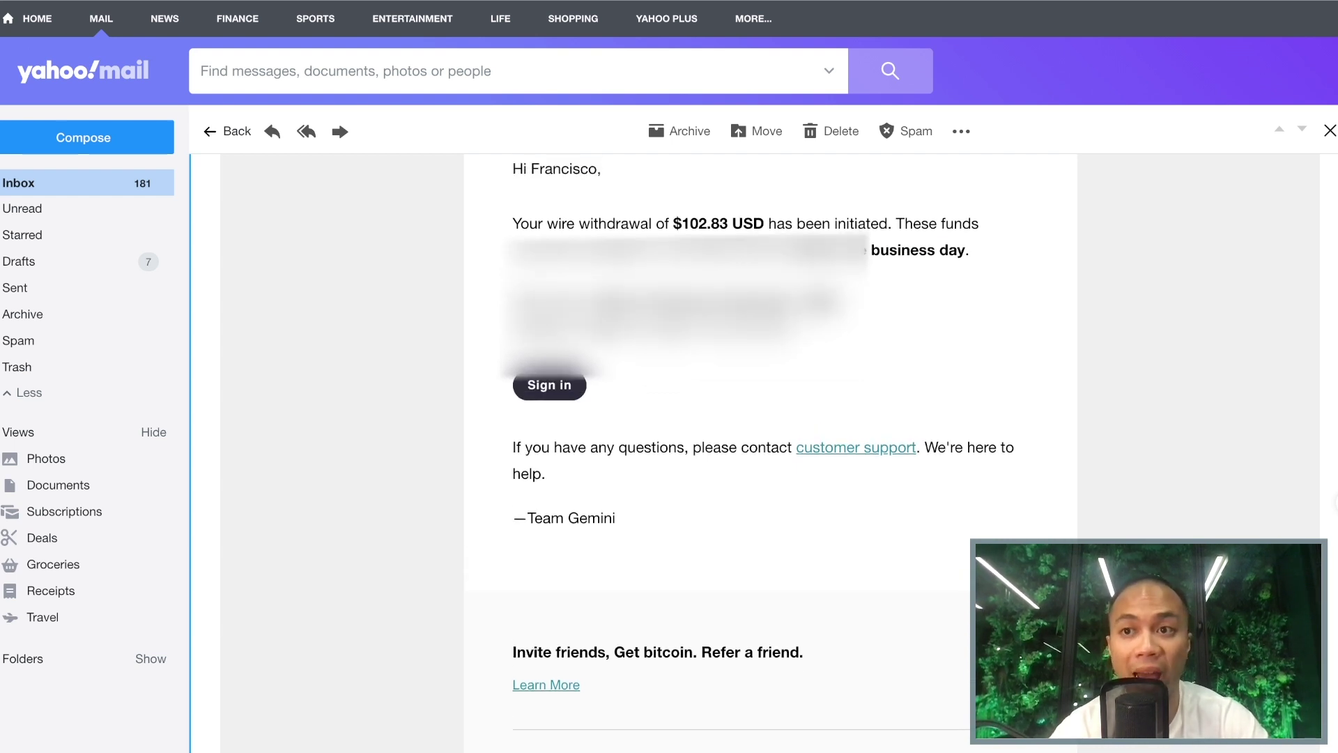
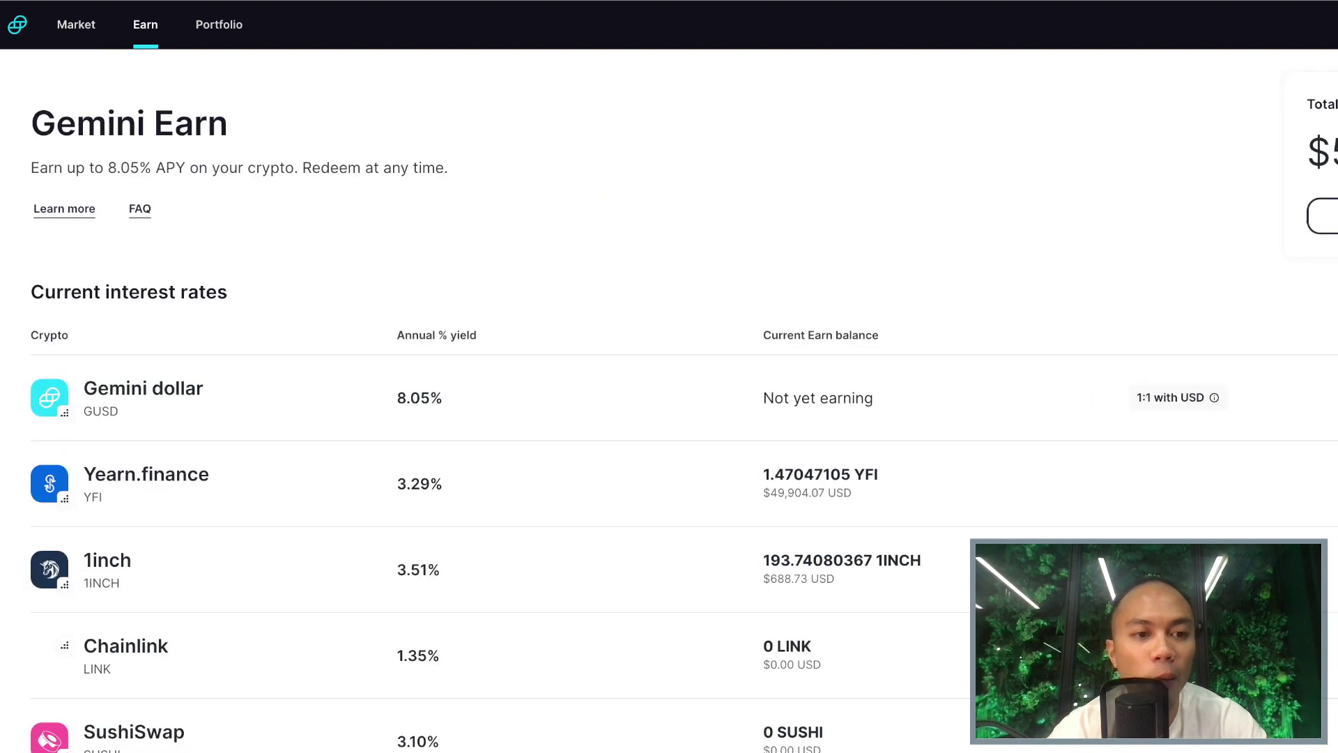
- Scroll the Earn table to the 1inch row holding 193.74080367 1INCH
{"action": "scroll", "coordinate": [669, 418], "scroll_direction": "down", "scroll_amount": 1}
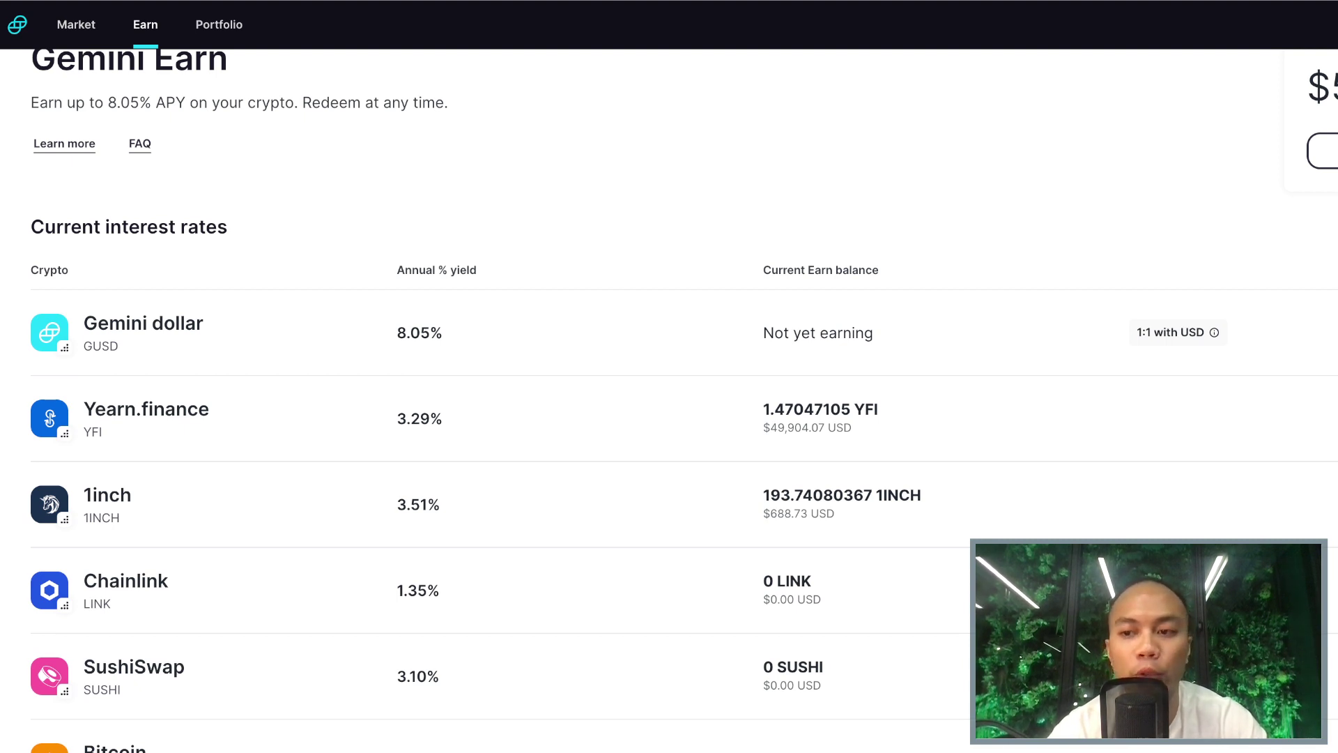
{"action": "scroll", "coordinate": [669, 418], "scroll_direction": "up", "scroll_amount": 1}
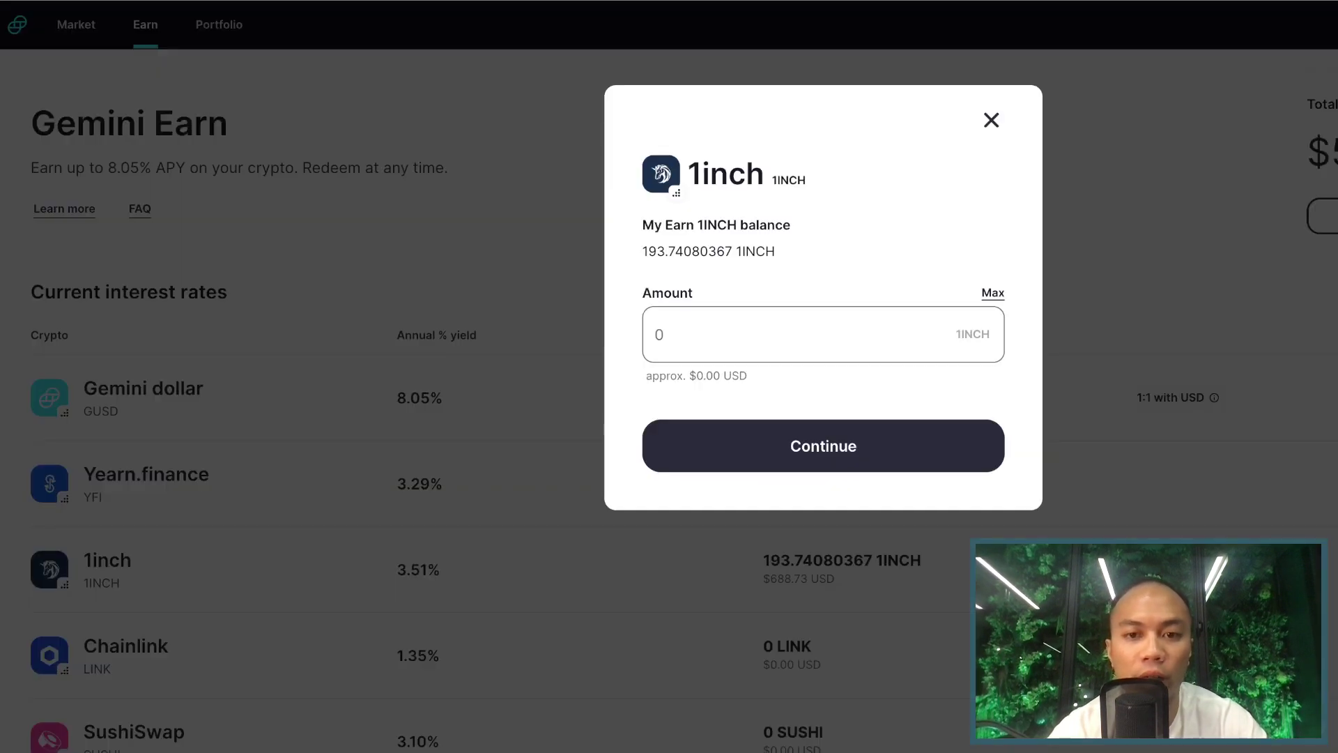
- Fill in the full 193.74080367 1INCH amount and review the Oct 26, 2021 availability date
{"action": "left_click", "coordinate": [993, 293]}
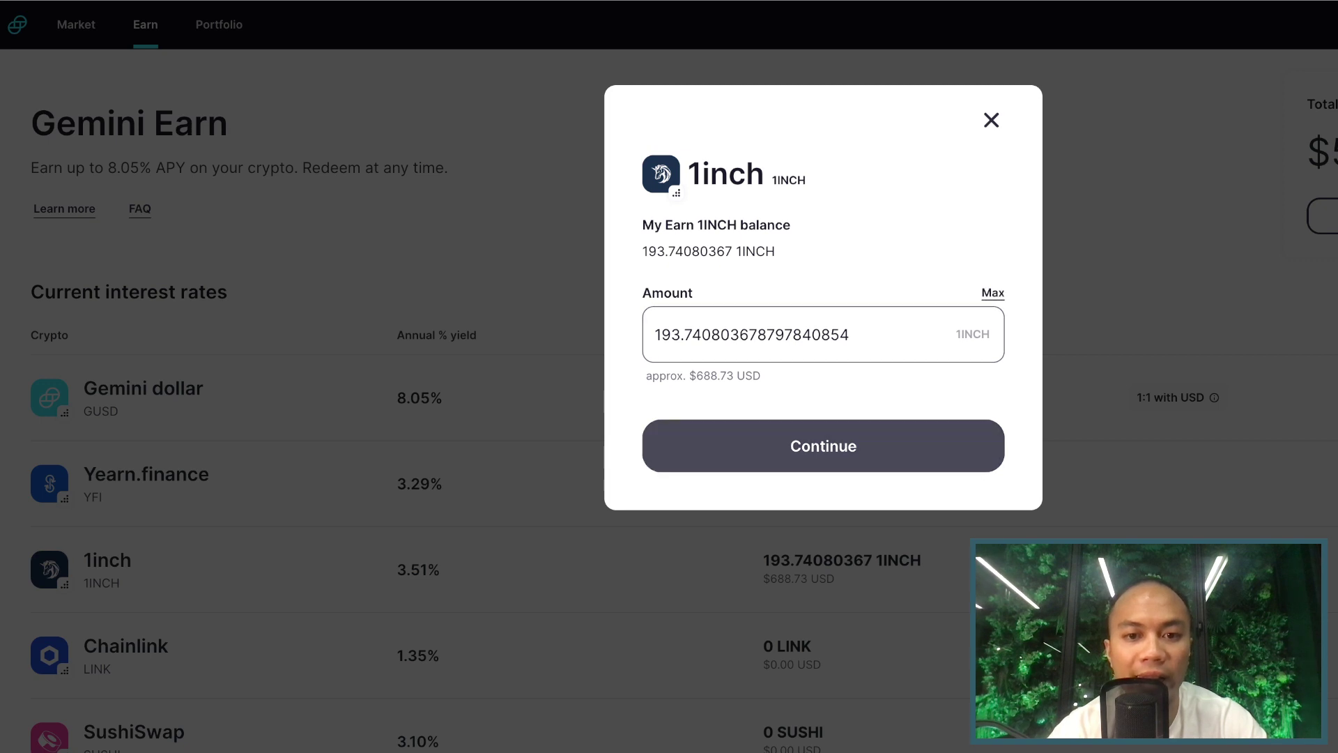
{"action": "key", "text": "Return"}
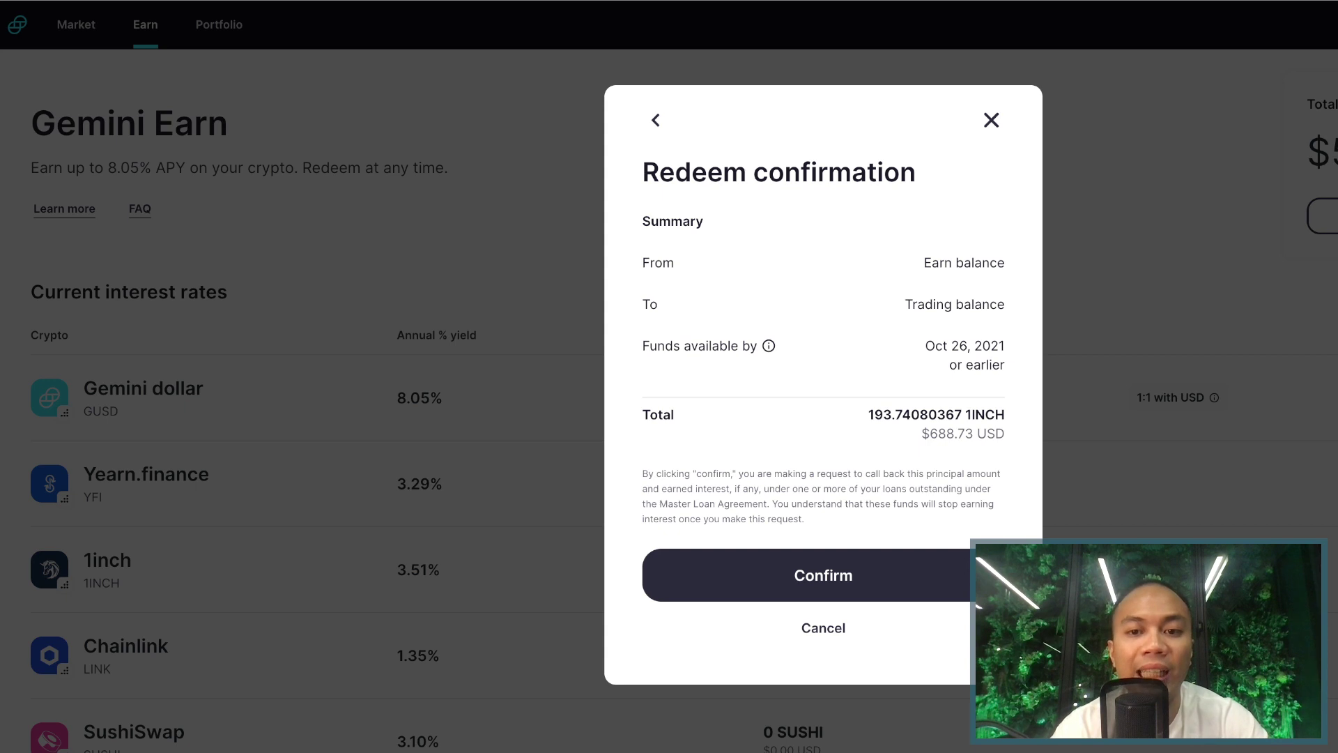
{"action": "left_click_drag", "start_coordinate": [1006, 364], "coordinate": [948, 365]}
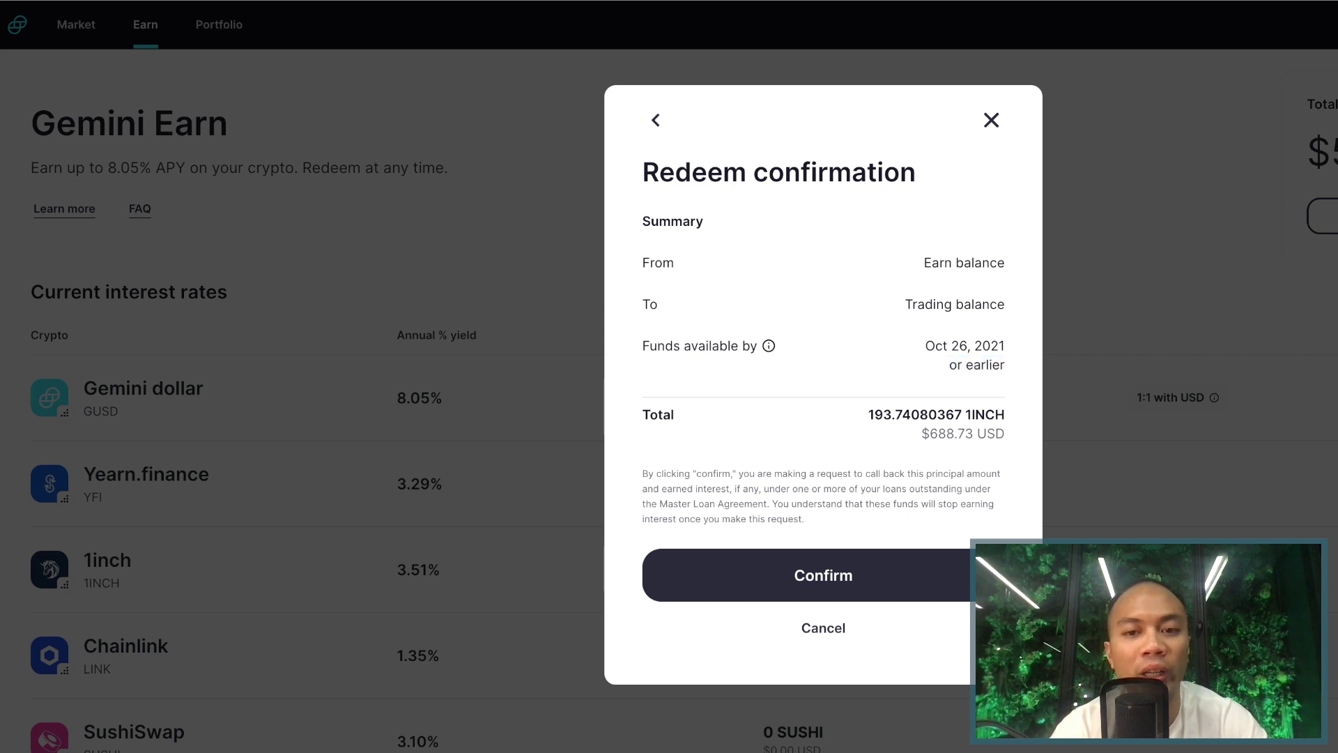
{"action": "left_click_drag", "start_coordinate": [1006, 346], "coordinate": [924, 346]}
{"action": "left_click", "coordinate": [965, 346]}
{"action": "left_click_drag", "start_coordinate": [1006, 346], "coordinate": [676, 414]}
{"action": "left_click", "coordinate": [675, 414]}
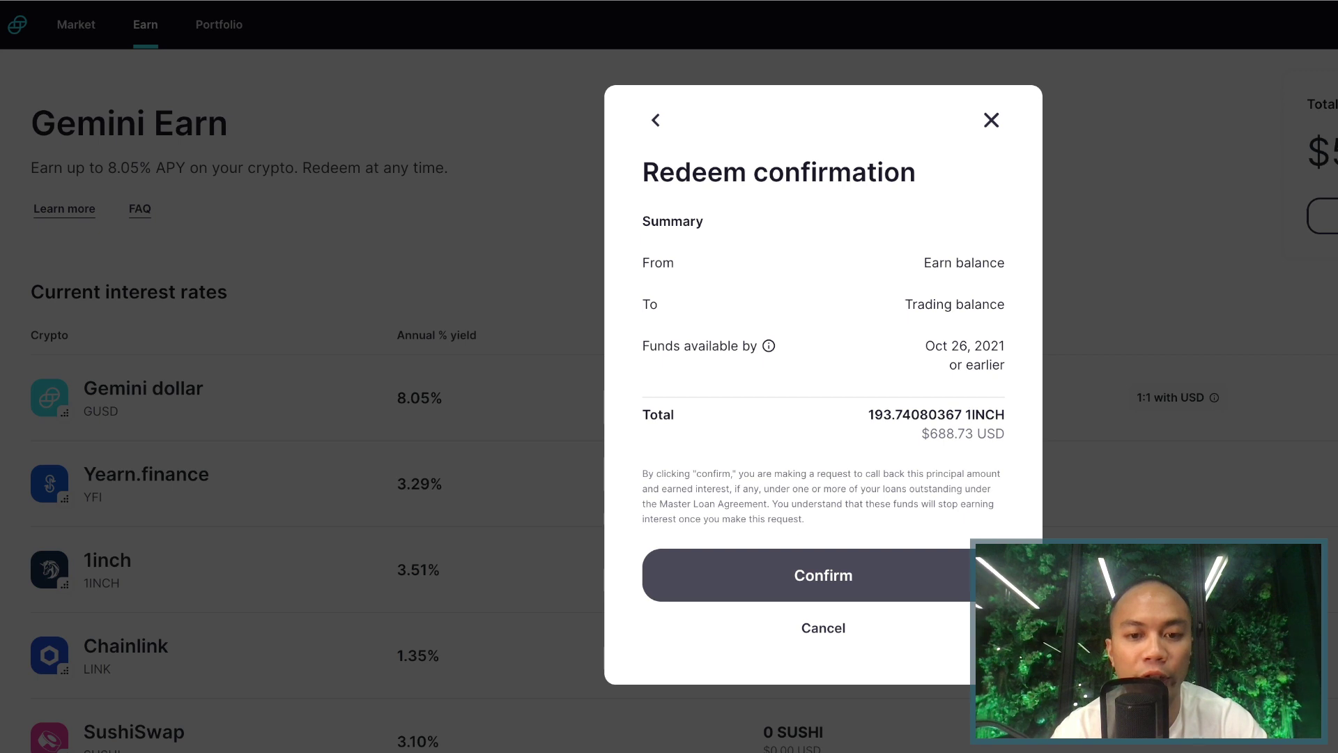
- Confirm the 1INCH redemption, dismiss the confirmation and return to the portfolio
{"action": "left_click", "coordinate": [823, 575]}
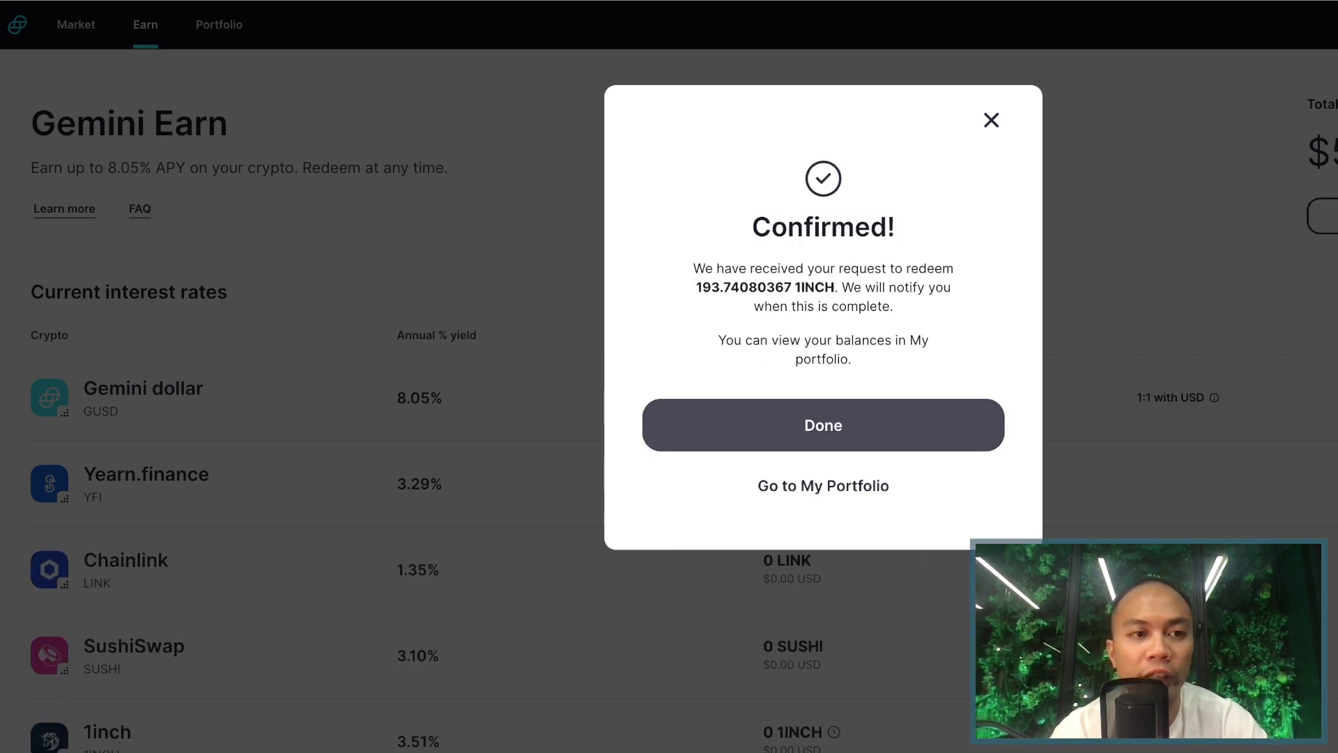
{"action": "left_click", "coordinate": [823, 425]}
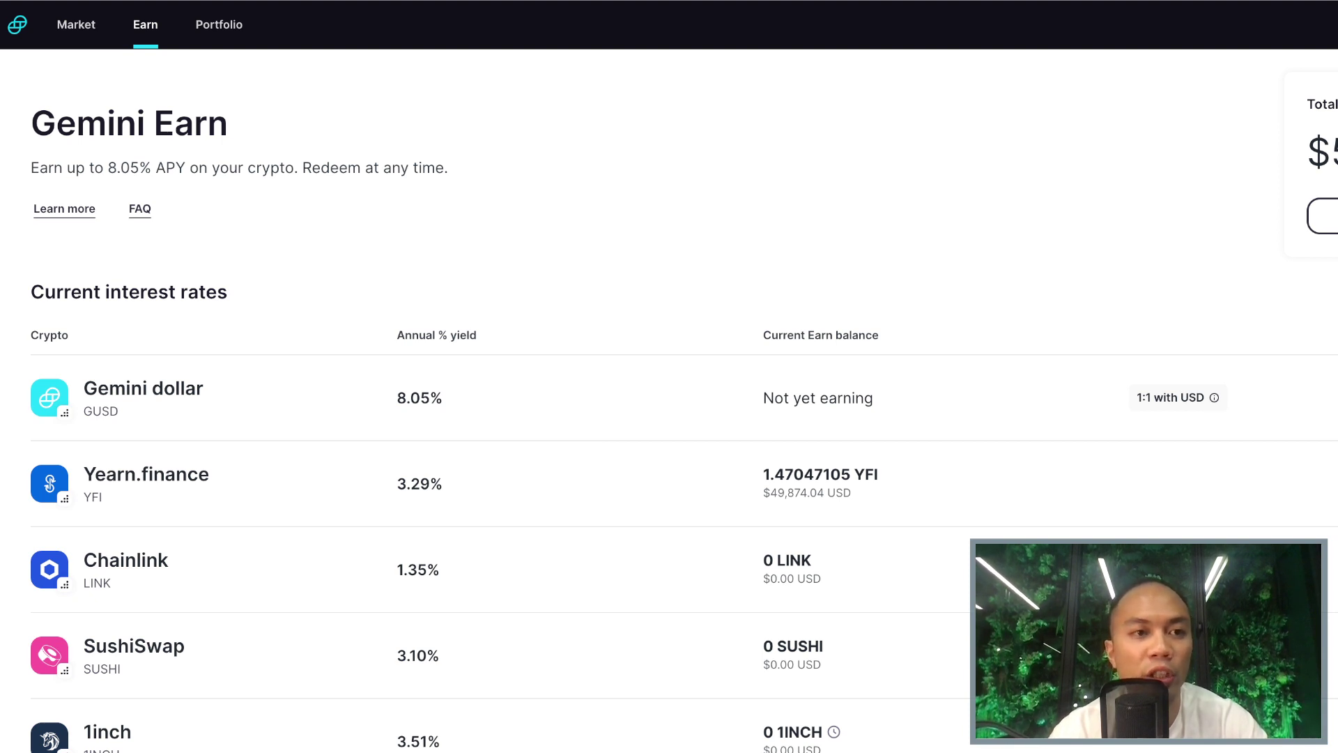
{"action": "left_click", "coordinate": [219, 24]}
- Review the Earn and portfolio pages, checking the 74.78919563 SUSHI trading balance
{"action": "scroll", "coordinate": [670, 377], "scroll_direction": "down", "scroll_amount": 5}
{"action": "scroll", "coordinate": [669, 376], "scroll_direction": "up", "scroll_amount": 5}
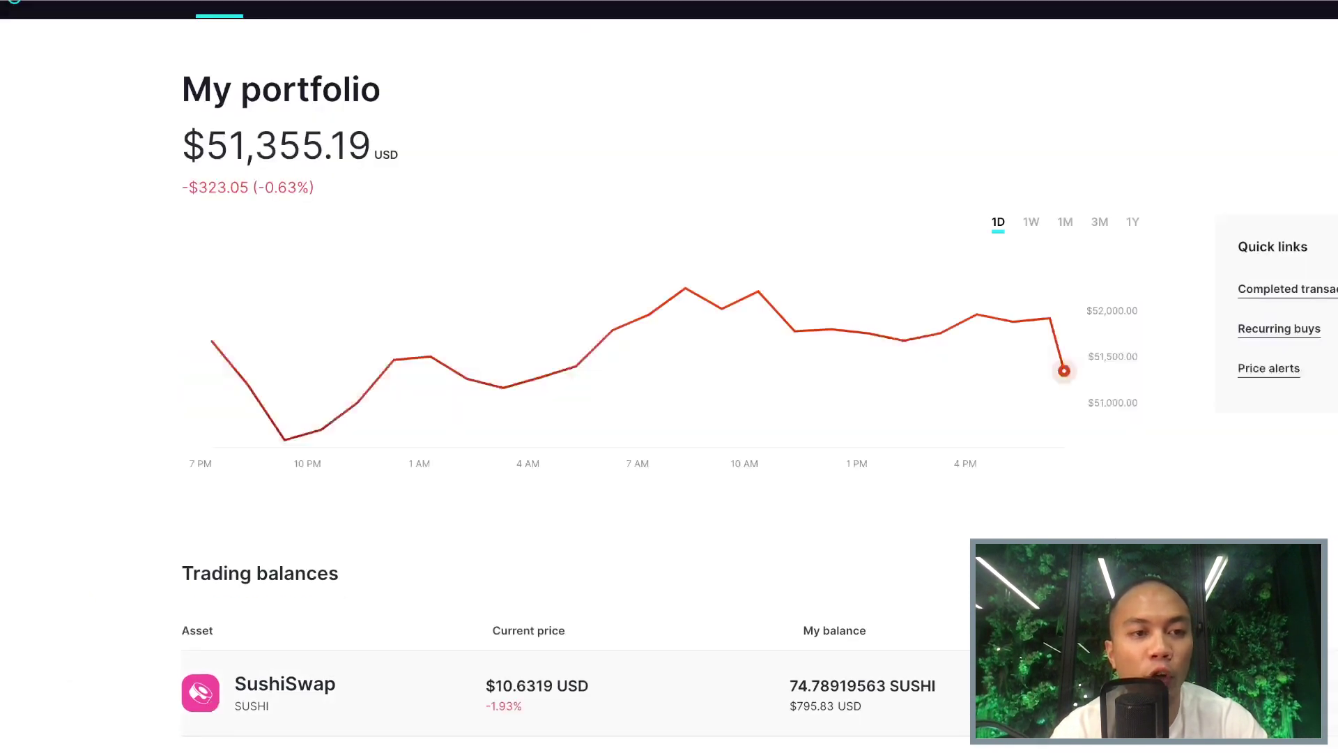
{"action": "scroll", "coordinate": [669, 377], "scroll_direction": "up", "scroll_amount": 1}
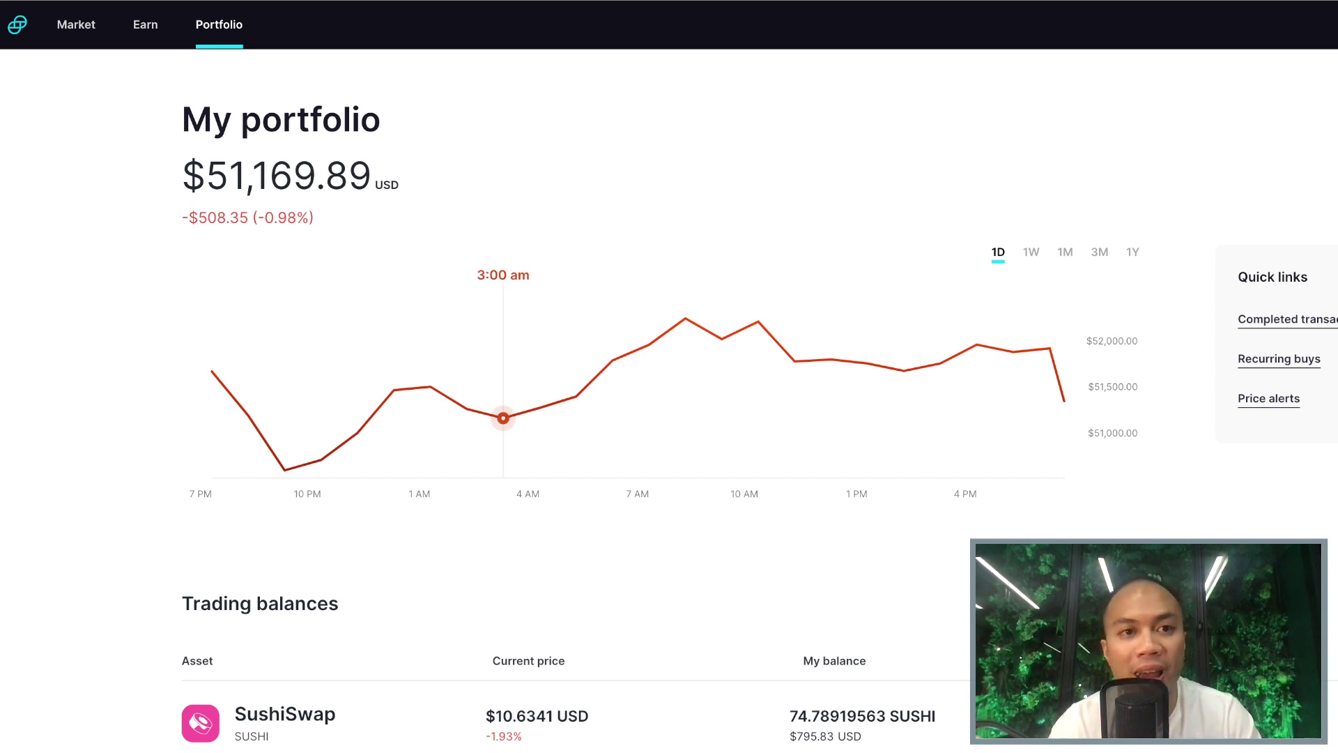
{"action": "left_click", "coordinate": [145, 24]}
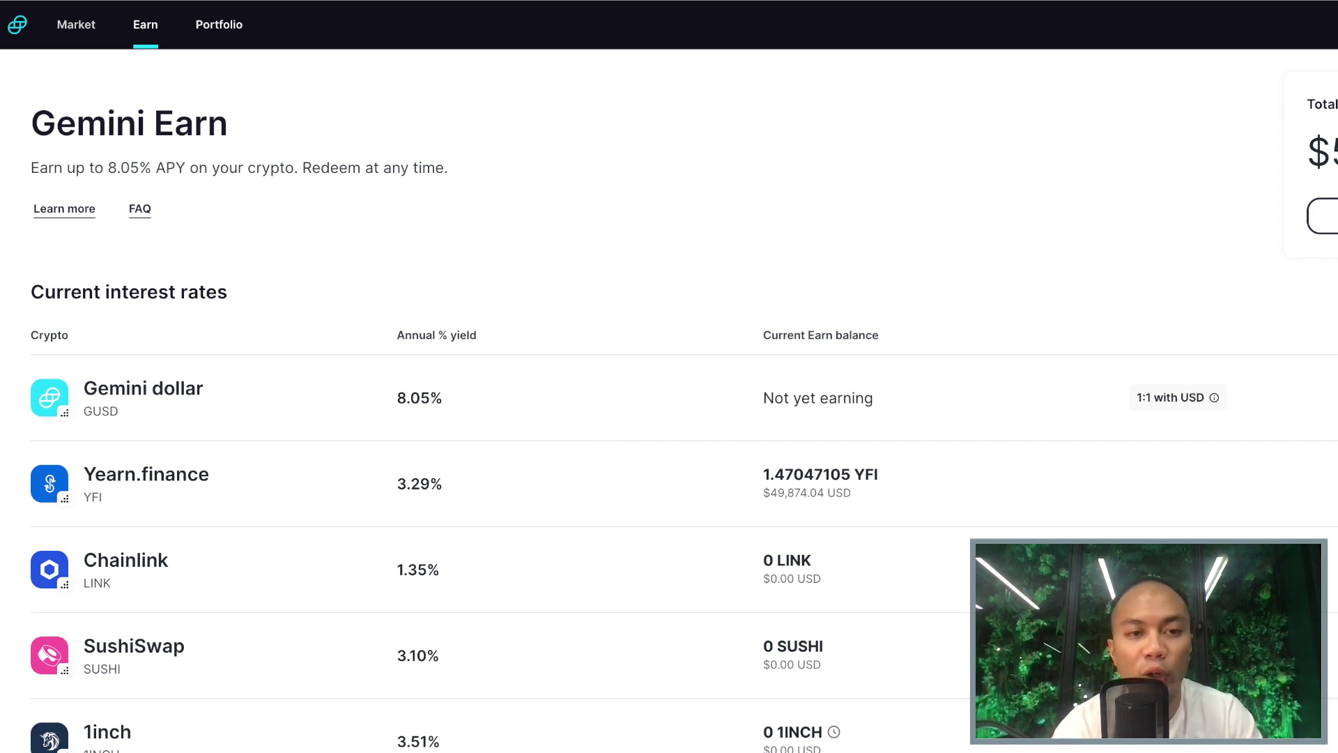
{"action": "left_click", "coordinate": [219, 24]}
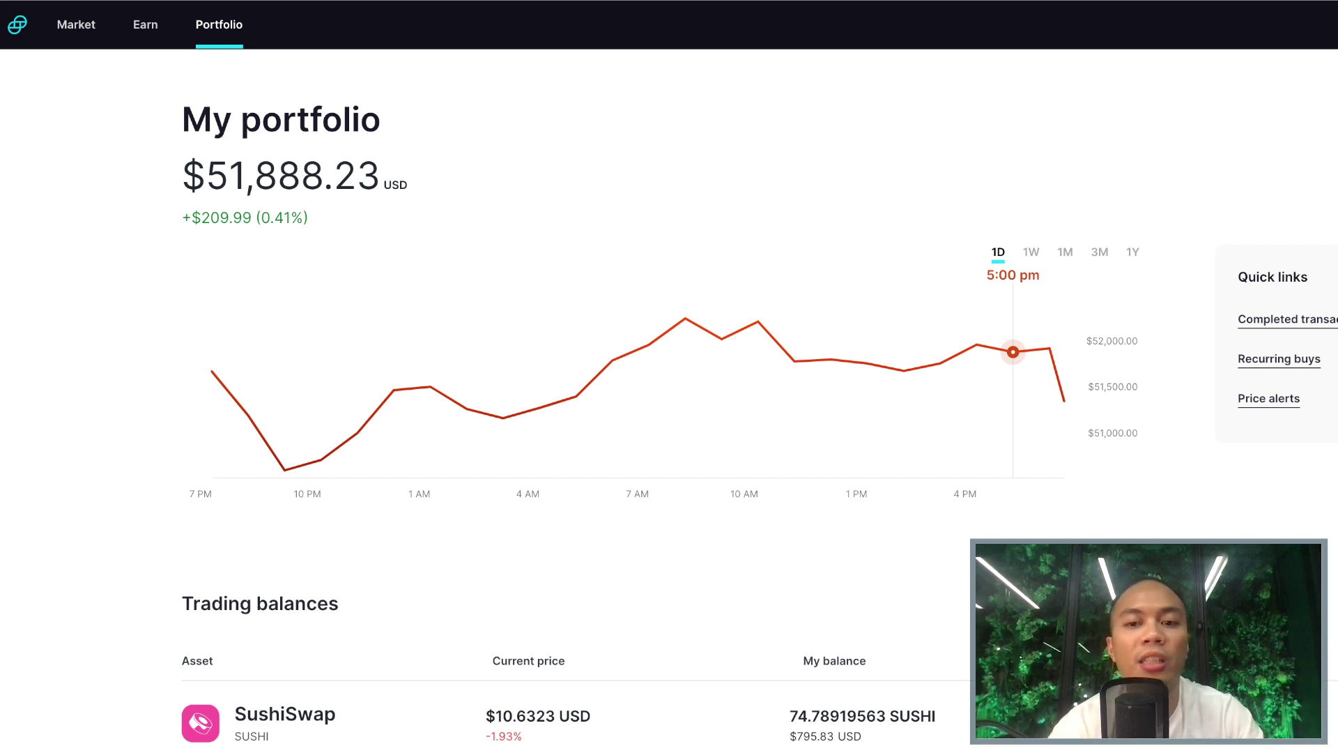
{"action": "scroll", "coordinate": [1064, 348], "scroll_direction": "down", "scroll_amount": 3}
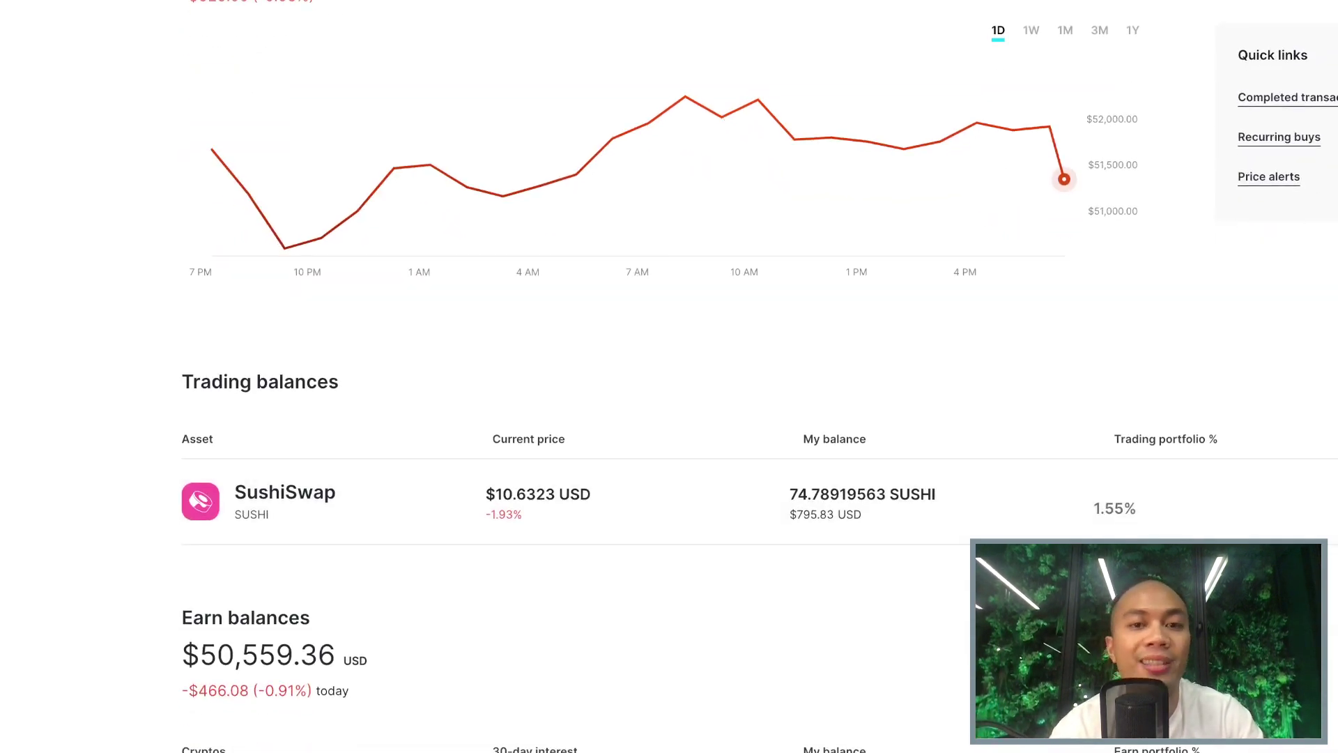
{"action": "scroll", "coordinate": [670, 377], "scroll_direction": "up", "scroll_amount": 3}
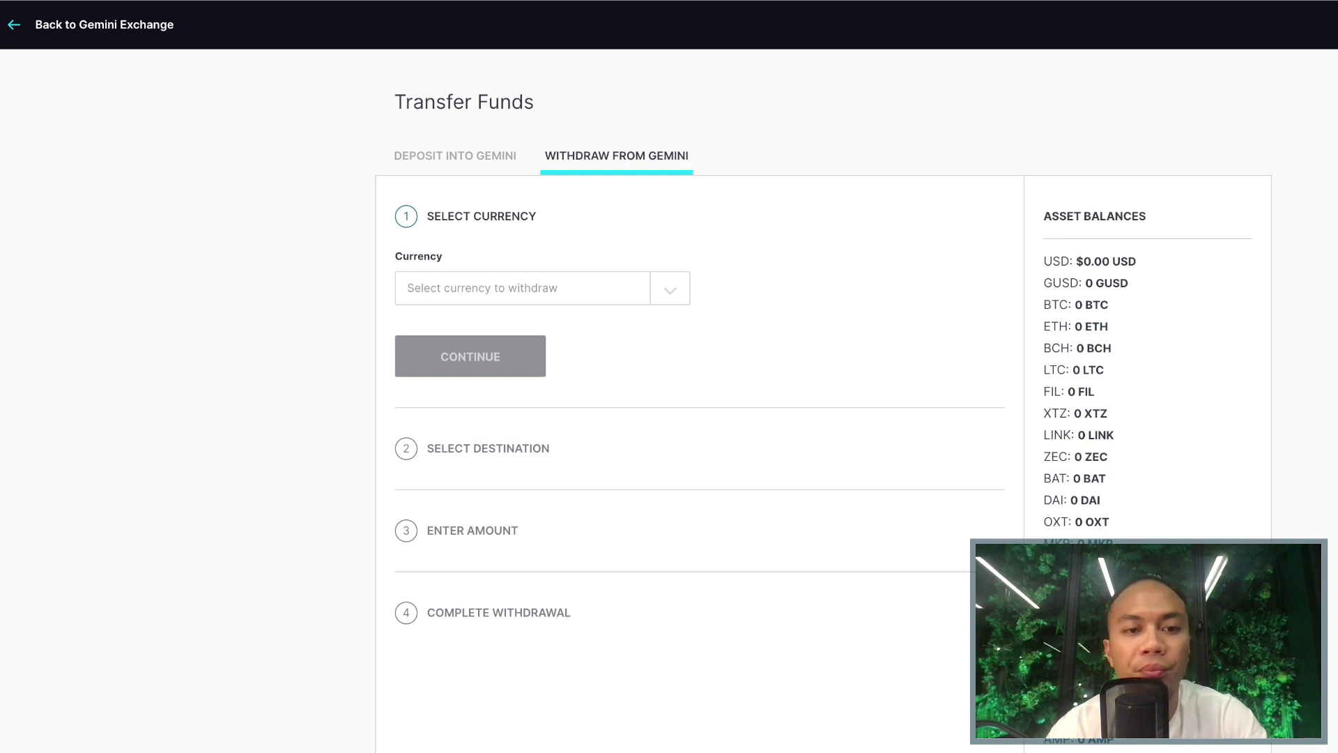
- Pick SUSHI from the withdrawal form's Currency list and continue
{"action": "left_click", "coordinate": [523, 288]}
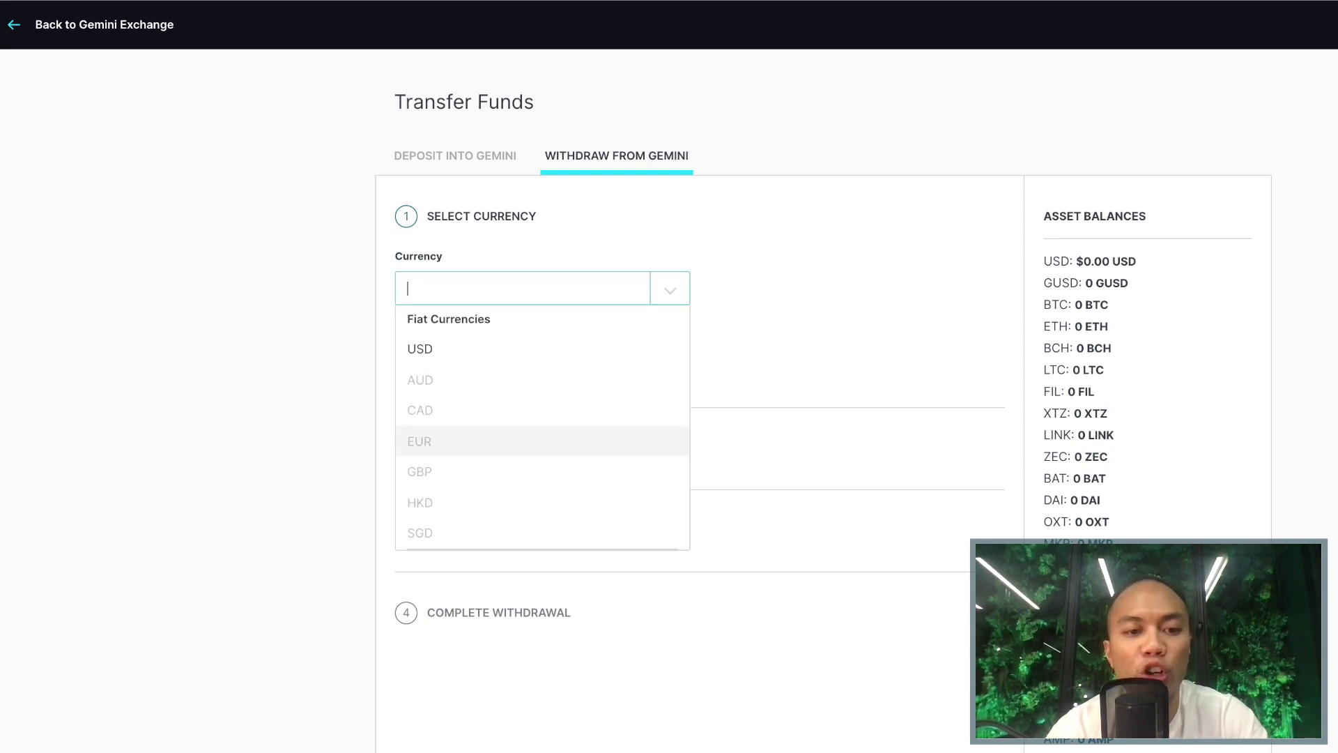
{"action": "scroll", "coordinate": [488, 441], "scroll_direction": "down", "scroll_amount": 3}
{"action": "scroll", "coordinate": [488, 503], "scroll_direction": "down", "scroll_amount": 10}
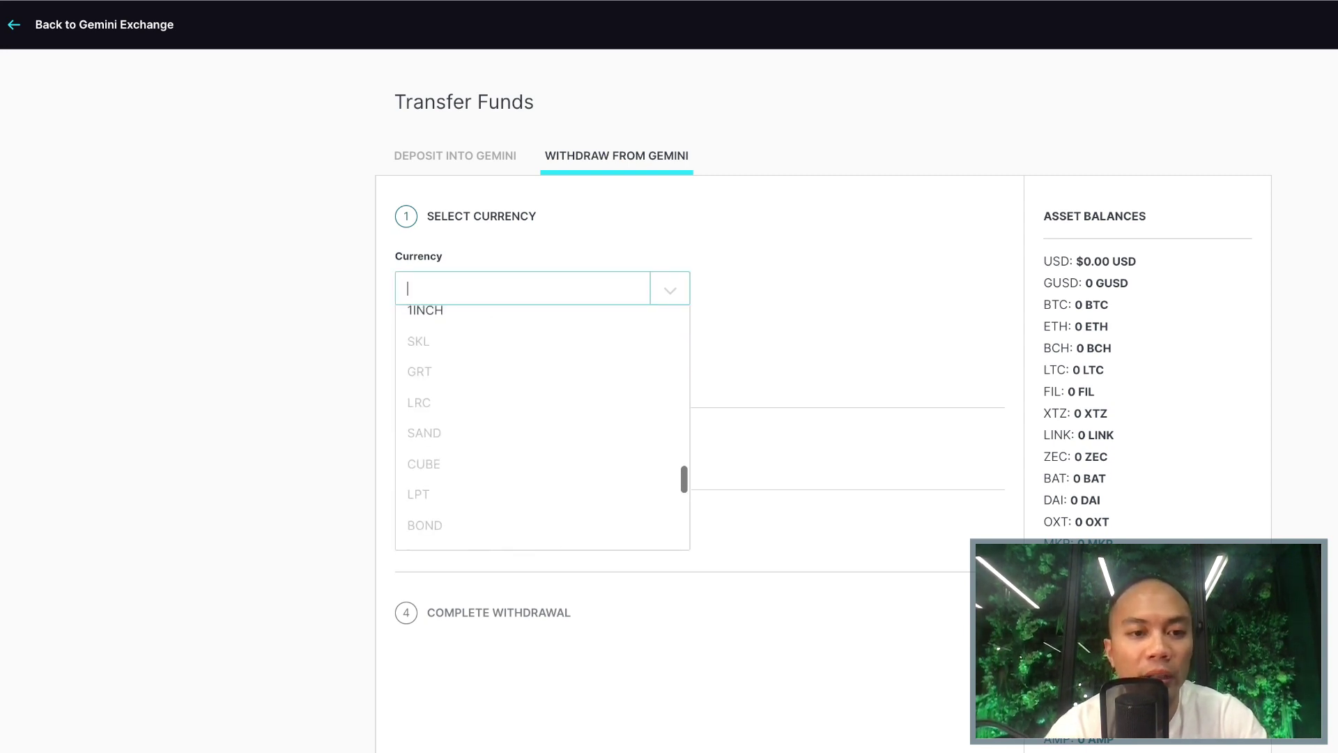
{"action": "scroll", "coordinate": [488, 503], "scroll_direction": "up", "scroll_amount": 5}
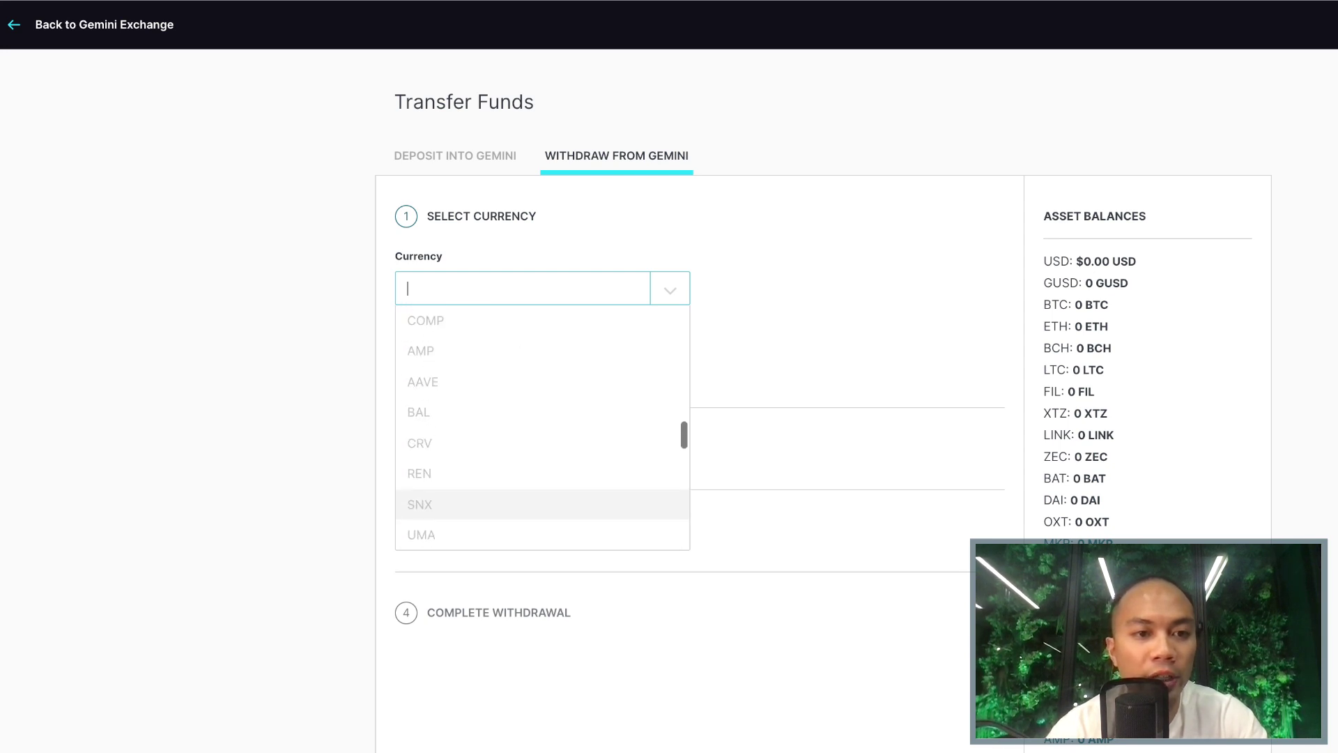
{"action": "scroll", "coordinate": [488, 427], "scroll_direction": "up", "scroll_amount": 5}
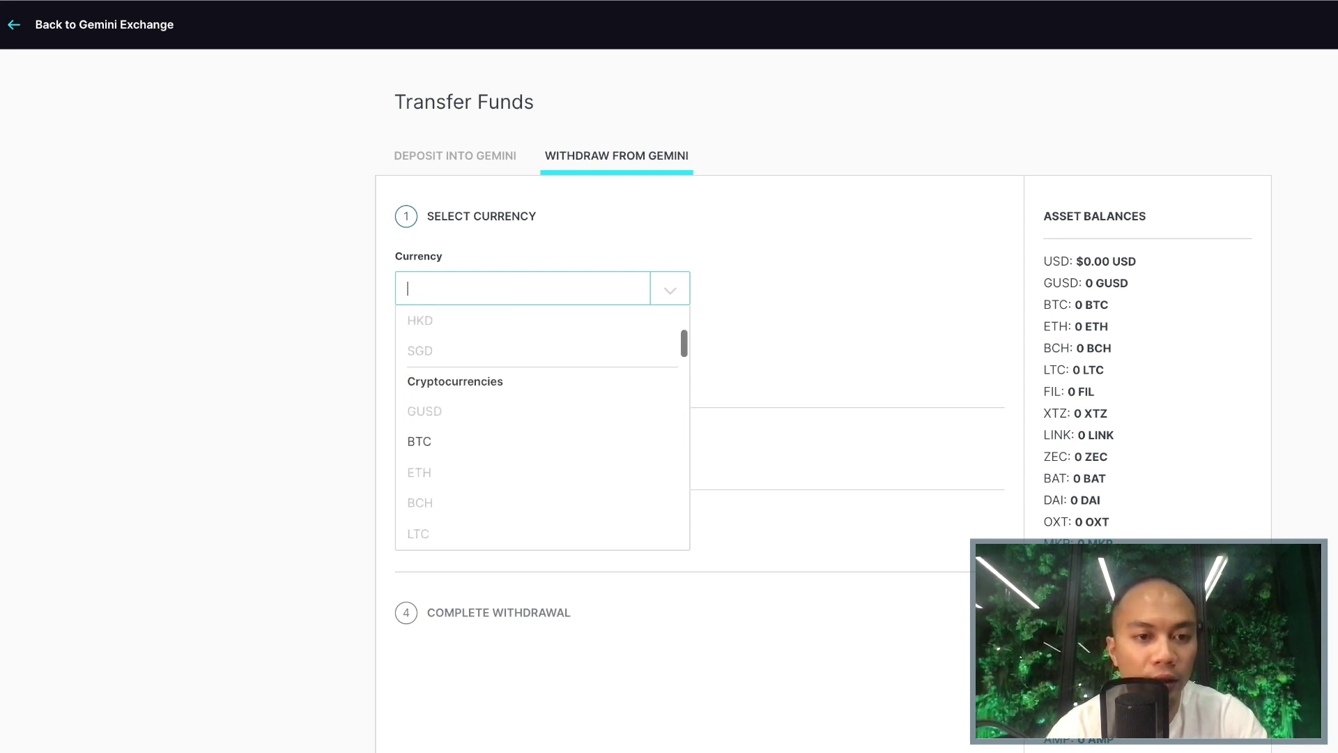
{"action": "scroll", "coordinate": [488, 427], "scroll_direction": "down", "scroll_amount": 5}
{"action": "scroll", "coordinate": [488, 486], "scroll_direction": "down", "scroll_amount": 5}
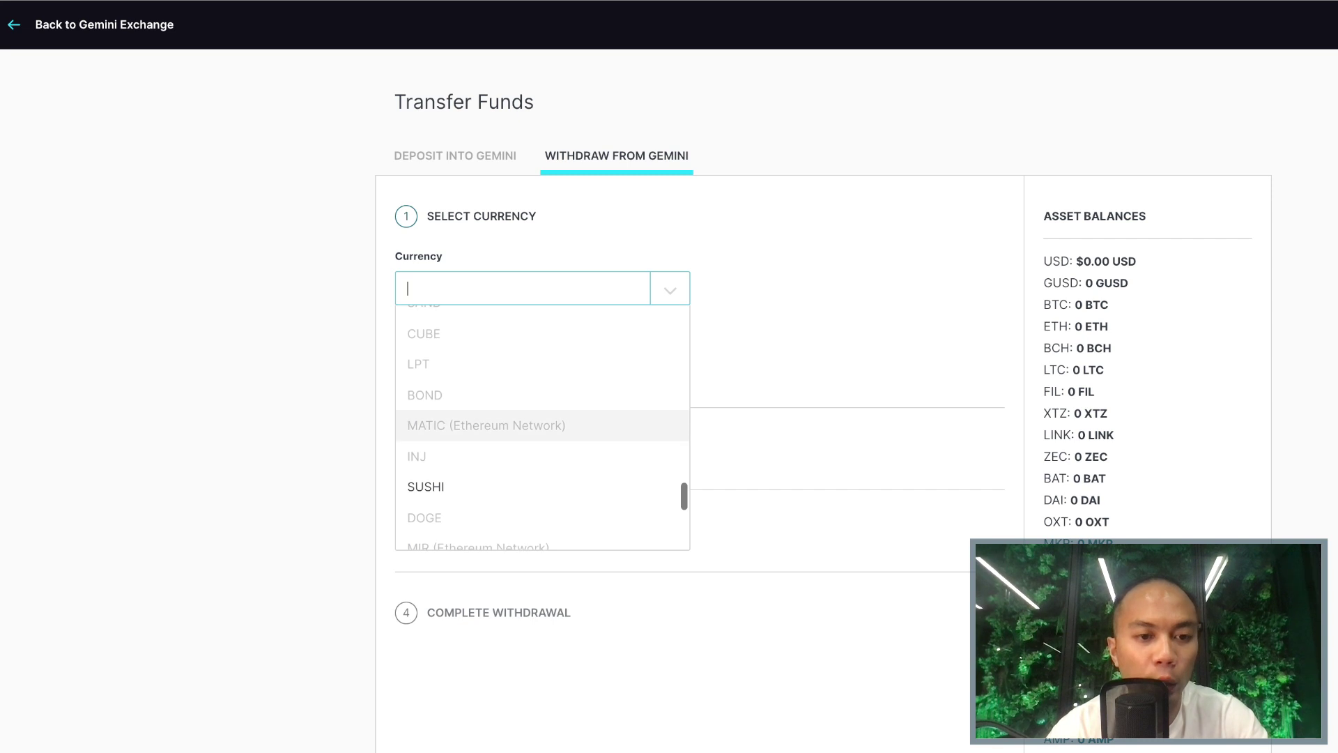
{"action": "left_click", "coordinate": [426, 487]}
{"action": "left_click", "coordinate": [470, 354]}
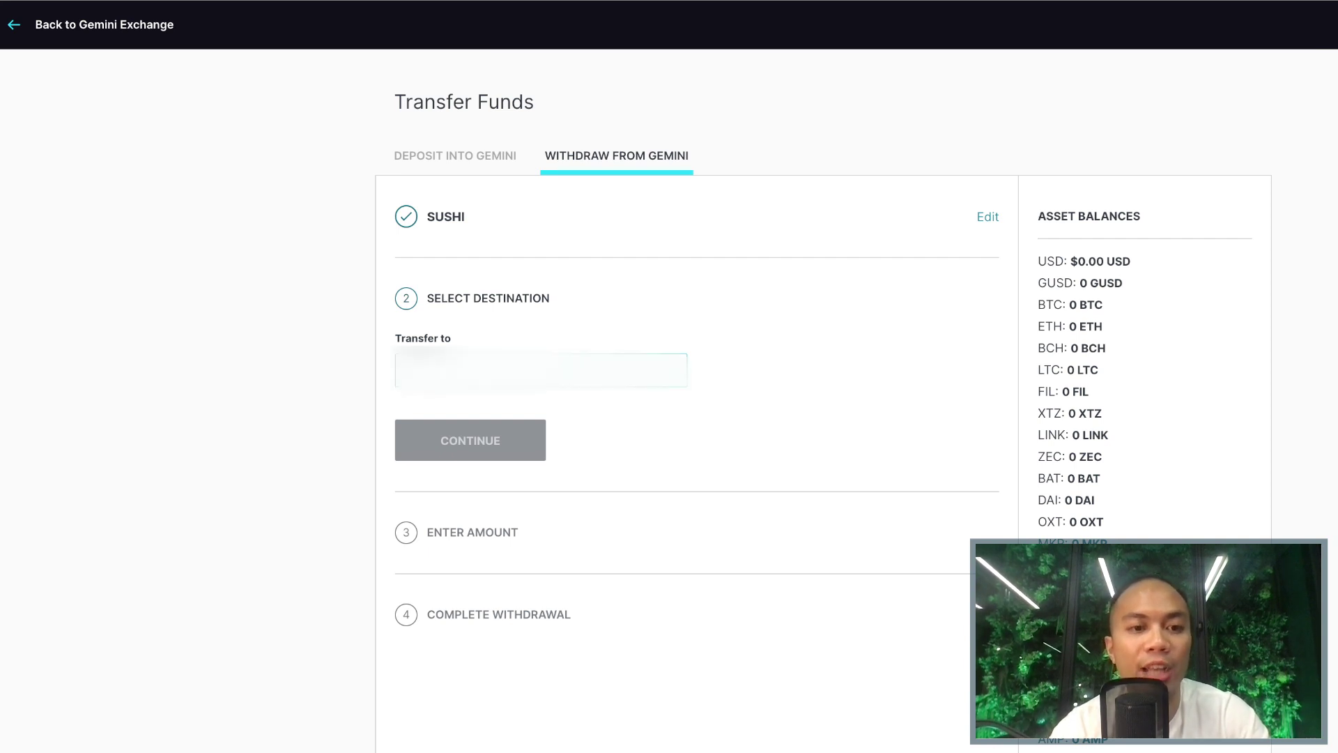
- Paste the external wallet address as destination and set the maximum 74.78919563 SUSHI amount
{"action": "key", "text": "ctrl+v"}
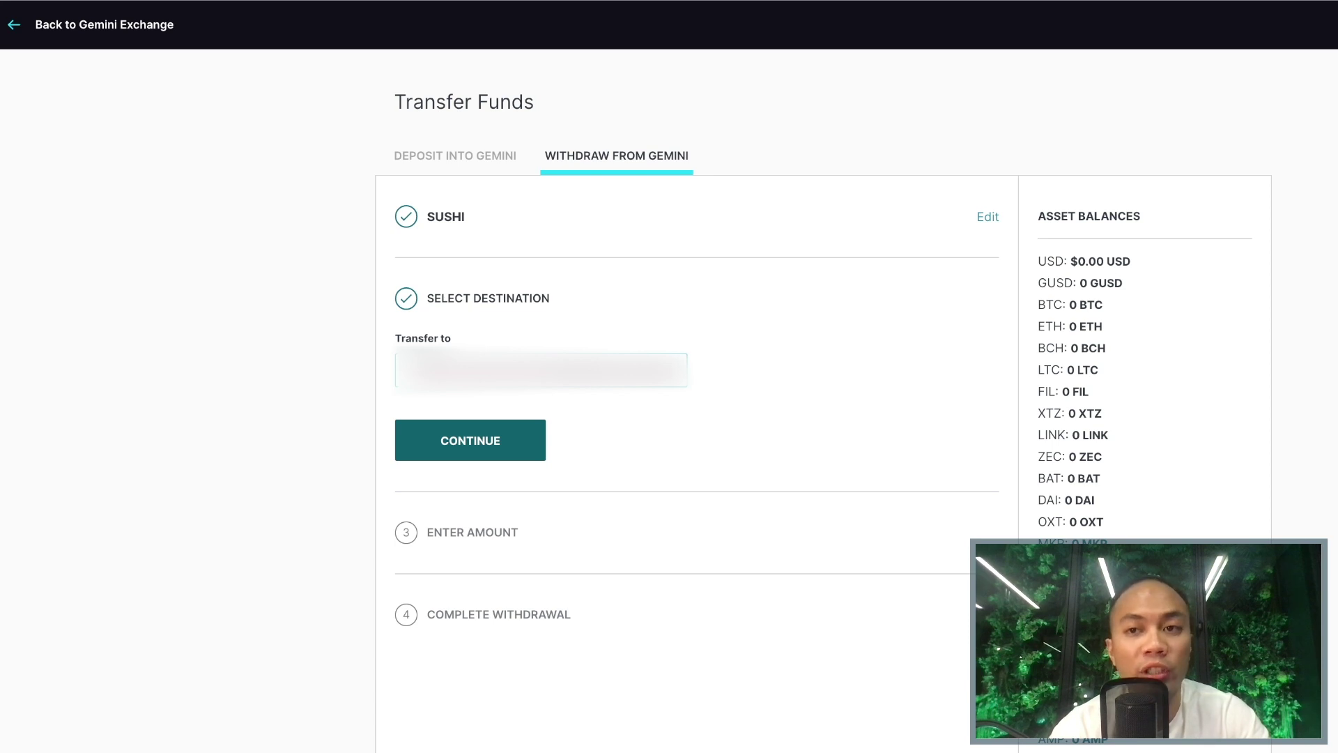
{"action": "left_click", "coordinate": [470, 440]}
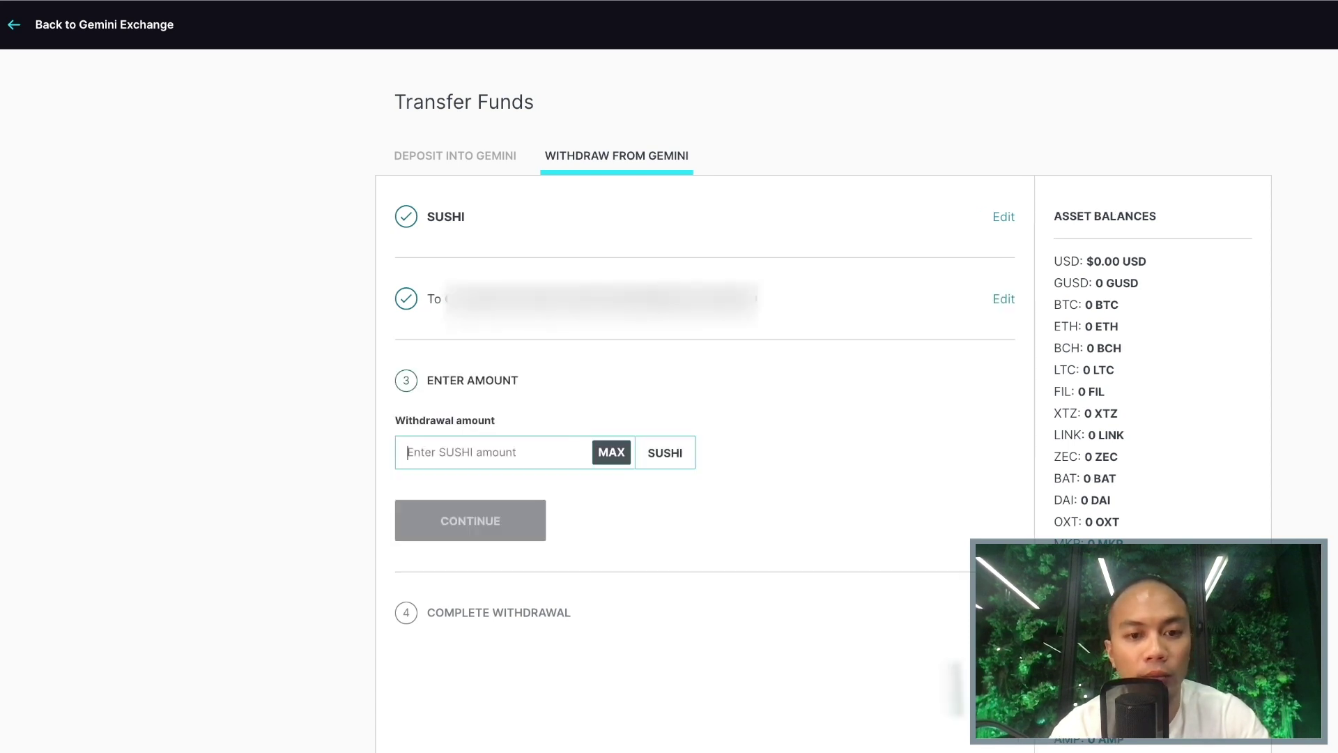
{"action": "left_click", "coordinate": [612, 453]}
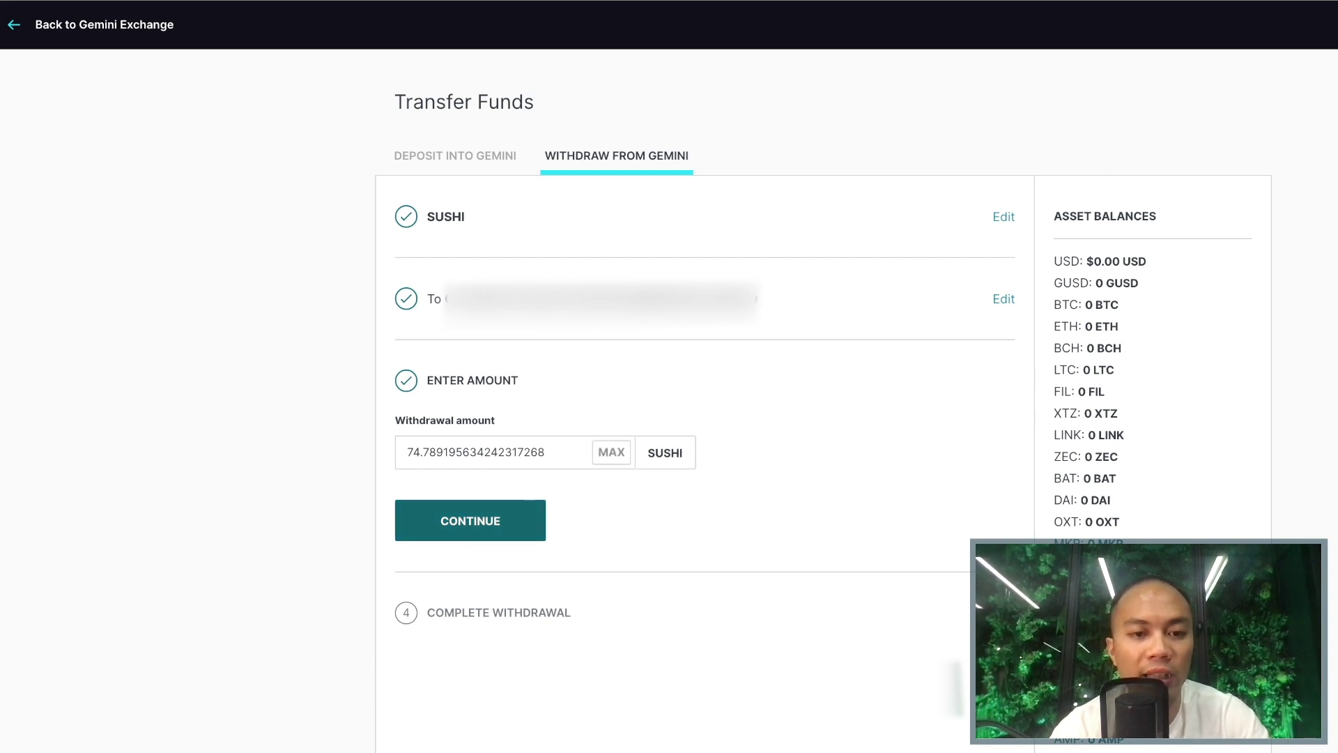
{"action": "left_click", "coordinate": [471, 520]}
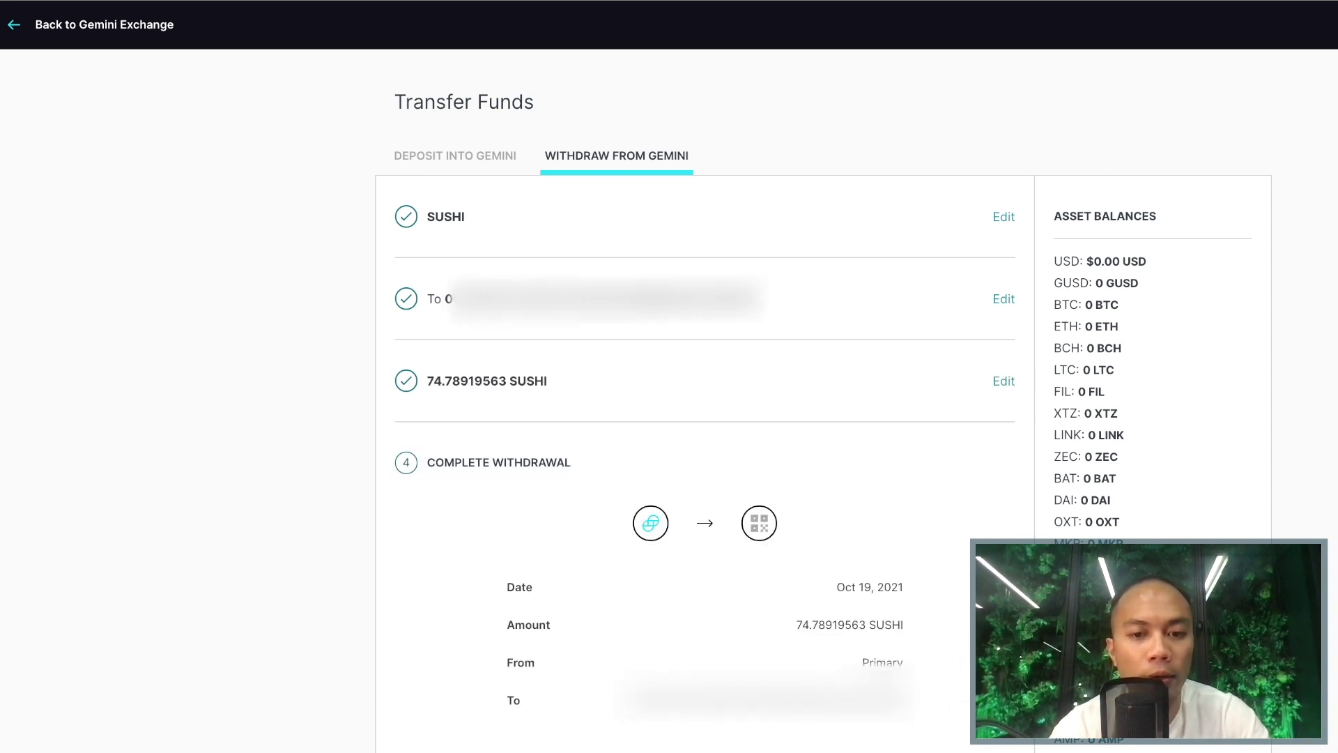
- Submit the SUSHI withdrawal request and enter the 7-digit authentication code
{"action": "scroll", "coordinate": [470, 521], "scroll_direction": "down", "scroll_amount": 3}
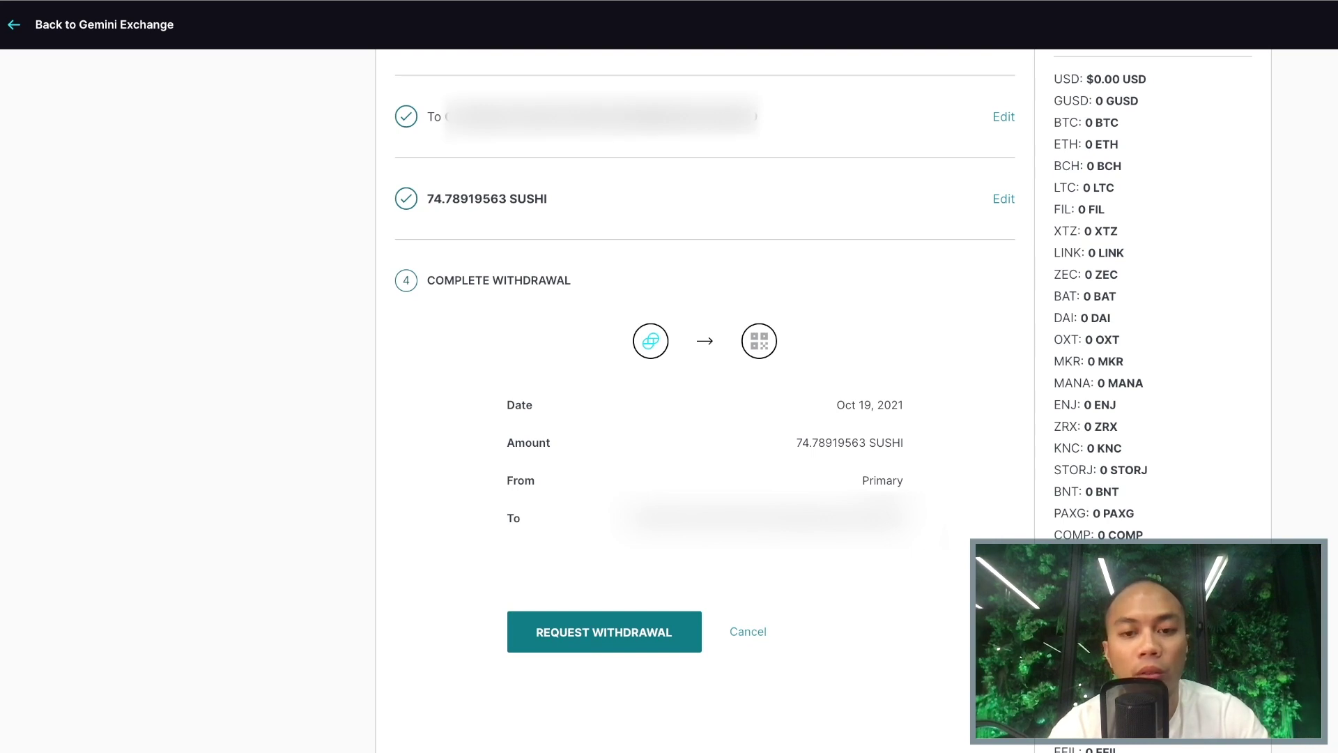
{"action": "triple_click", "coordinate": [870, 405]}
{"action": "left_click", "coordinate": [870, 405]}
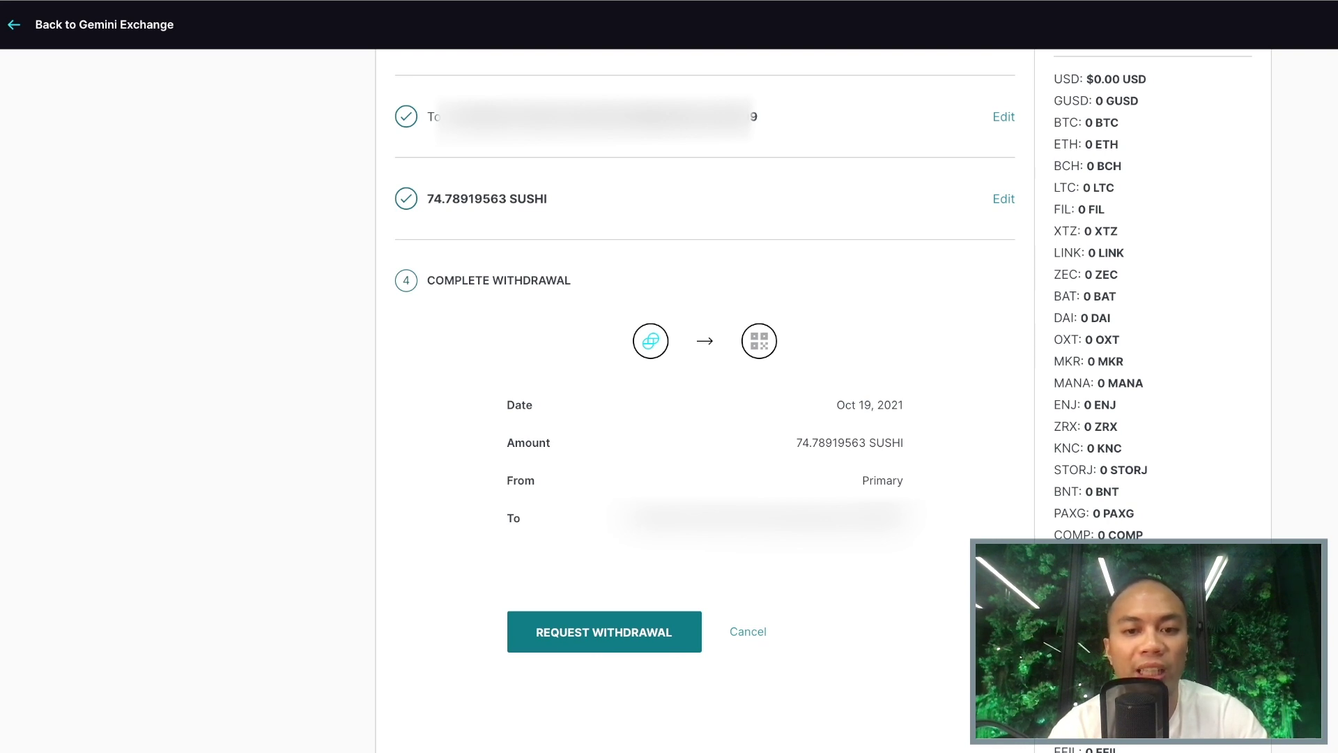
{"action": "left_click", "coordinate": [604, 632]}
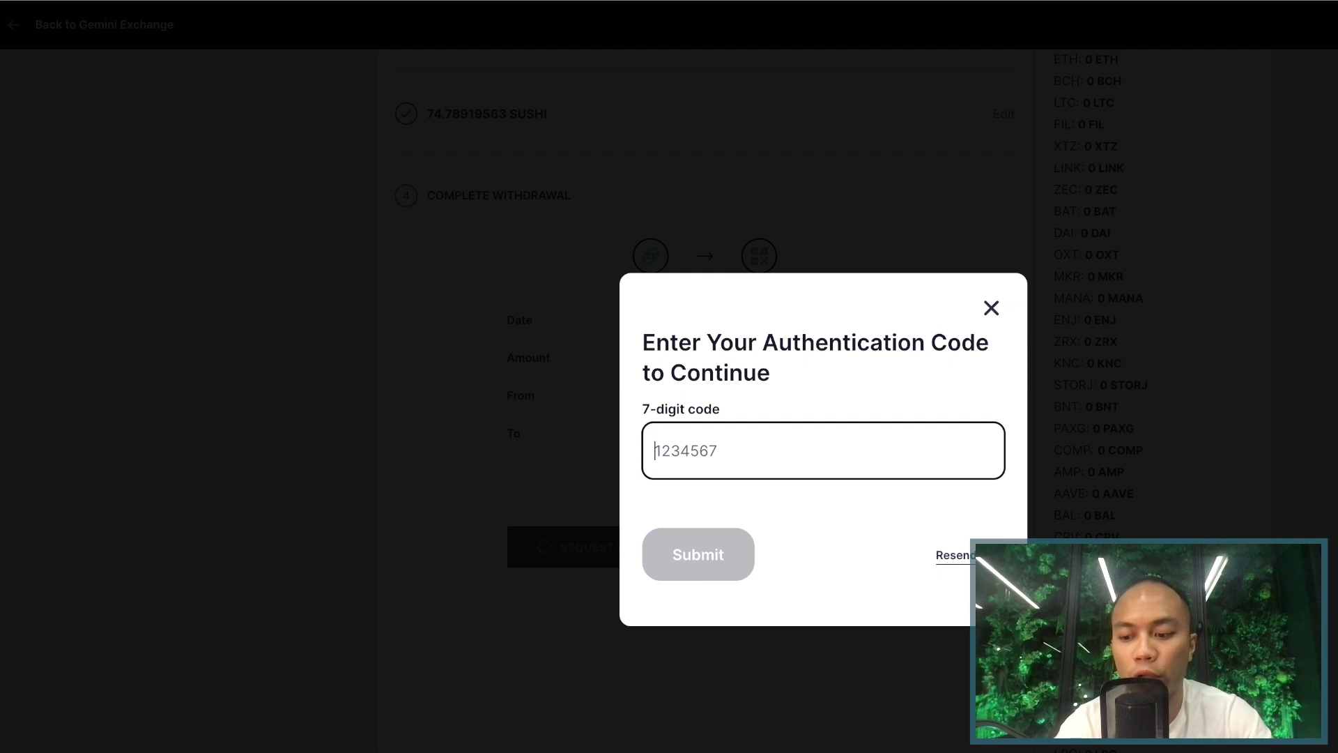
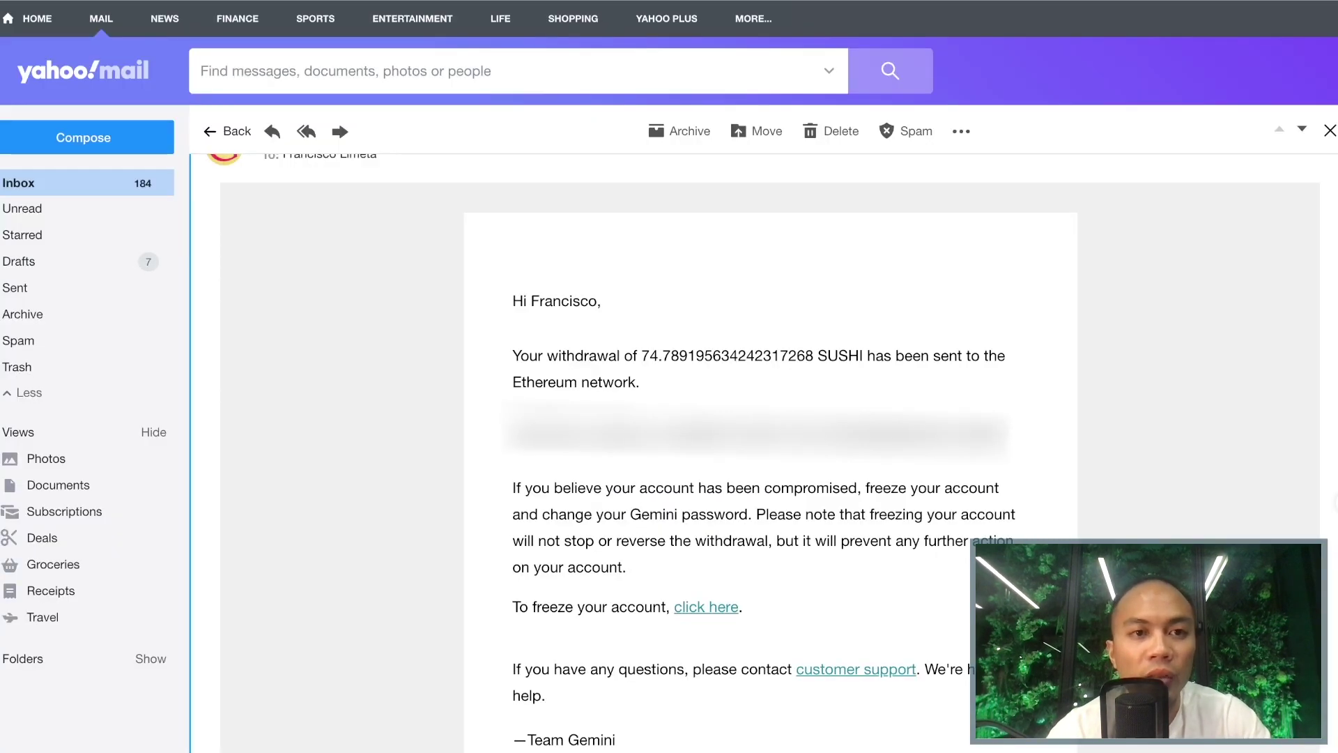
{"action": "scroll", "coordinate": [763, 449], "scroll_direction": "down", "scroll_amount": 1}
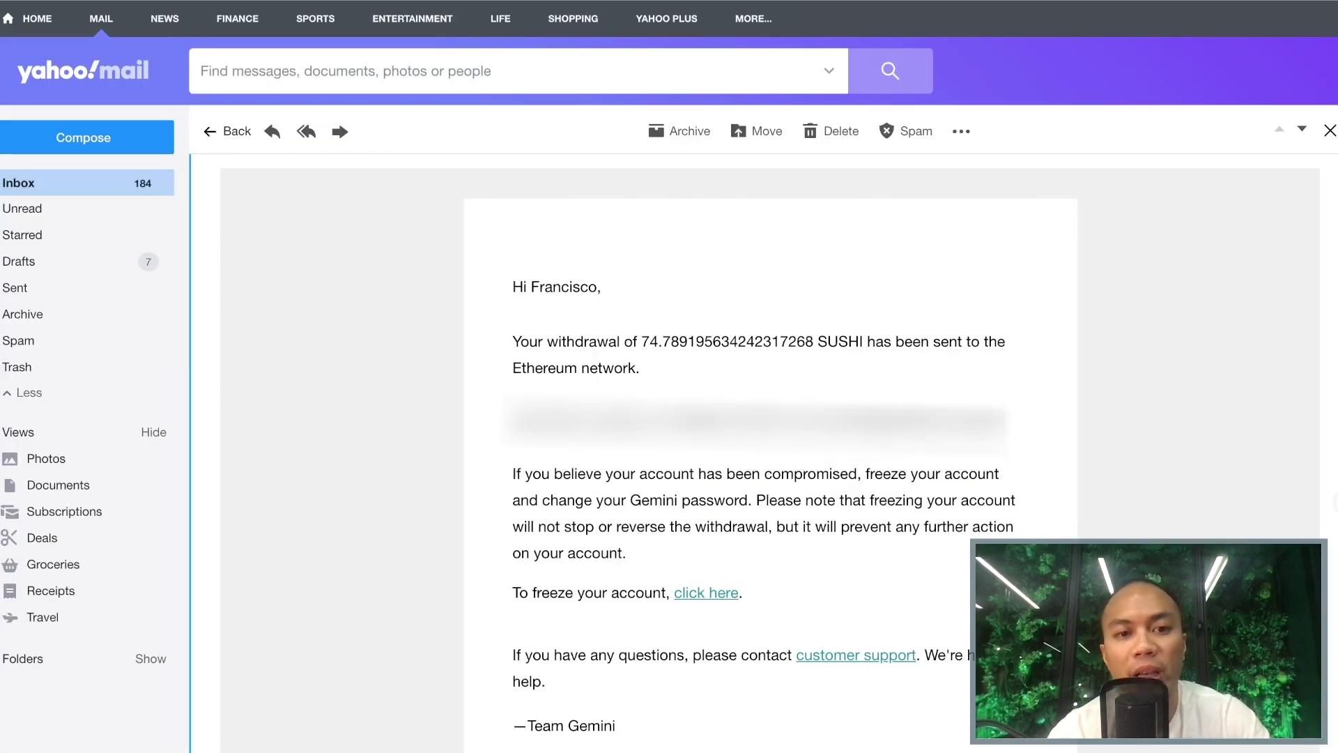
- Scroll through the Gemini email confirming 74.789195634242317268 SUSHI was sent to Ethereum
{"action": "scroll", "coordinate": [763, 418], "scroll_direction": "down", "scroll_amount": 2}
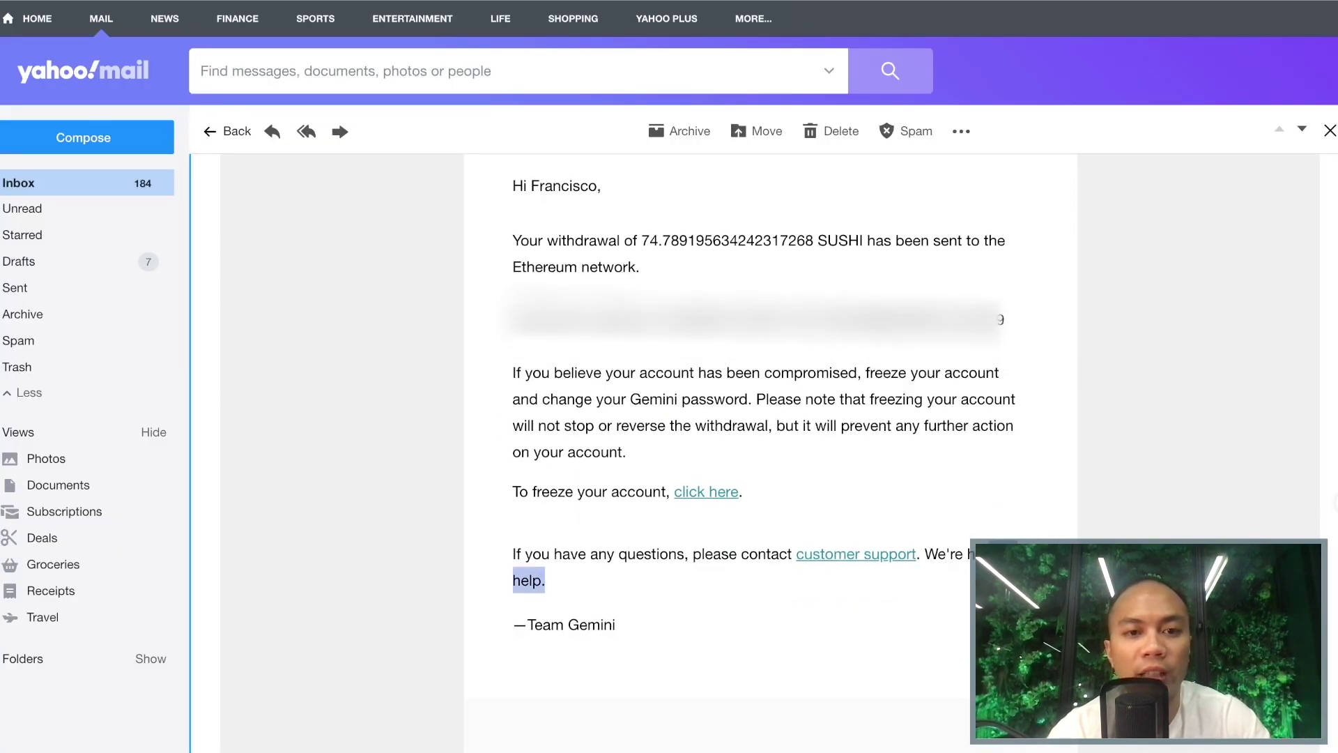
{"action": "scroll", "coordinate": [763, 418], "scroll_direction": "up", "scroll_amount": 1}
{"action": "scroll", "coordinate": [764, 418], "scroll_direction": "down", "scroll_amount": 2}
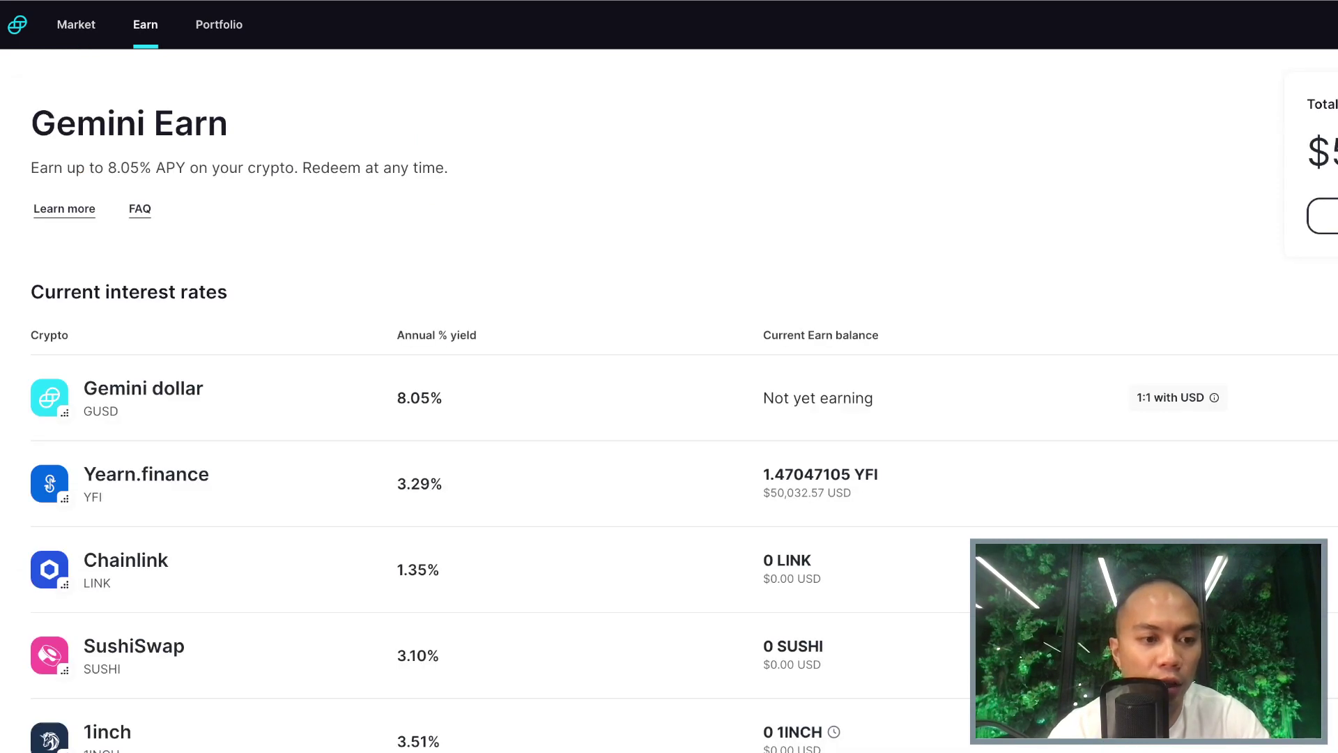
- Scroll the Earn balances to verify 0 SUSHI and 0 1INCH remain
{"action": "scroll", "coordinate": [669, 401], "scroll_direction": "down", "scroll_amount": 1}
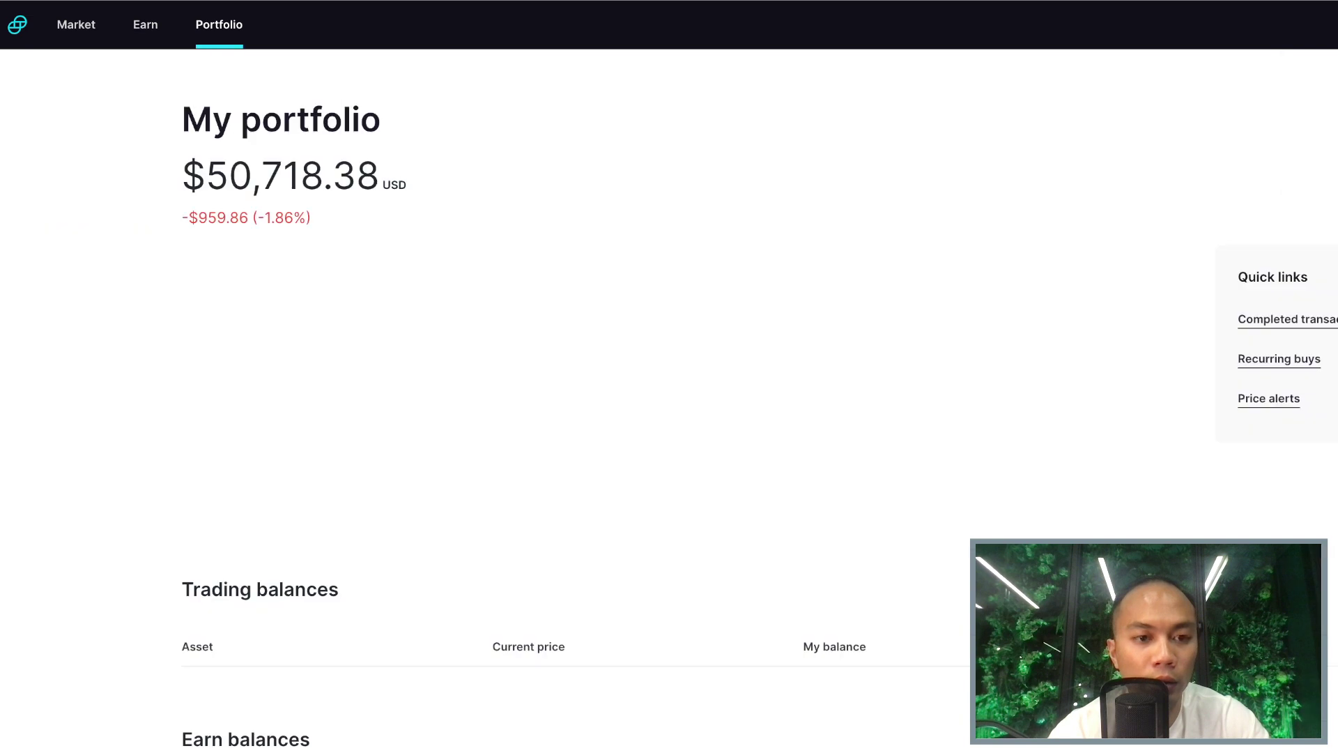
{"action": "scroll", "coordinate": [669, 377], "scroll_direction": "down", "scroll_amount": 6}
{"action": "scroll", "coordinate": [669, 376], "scroll_direction": "up", "scroll_amount": 6}
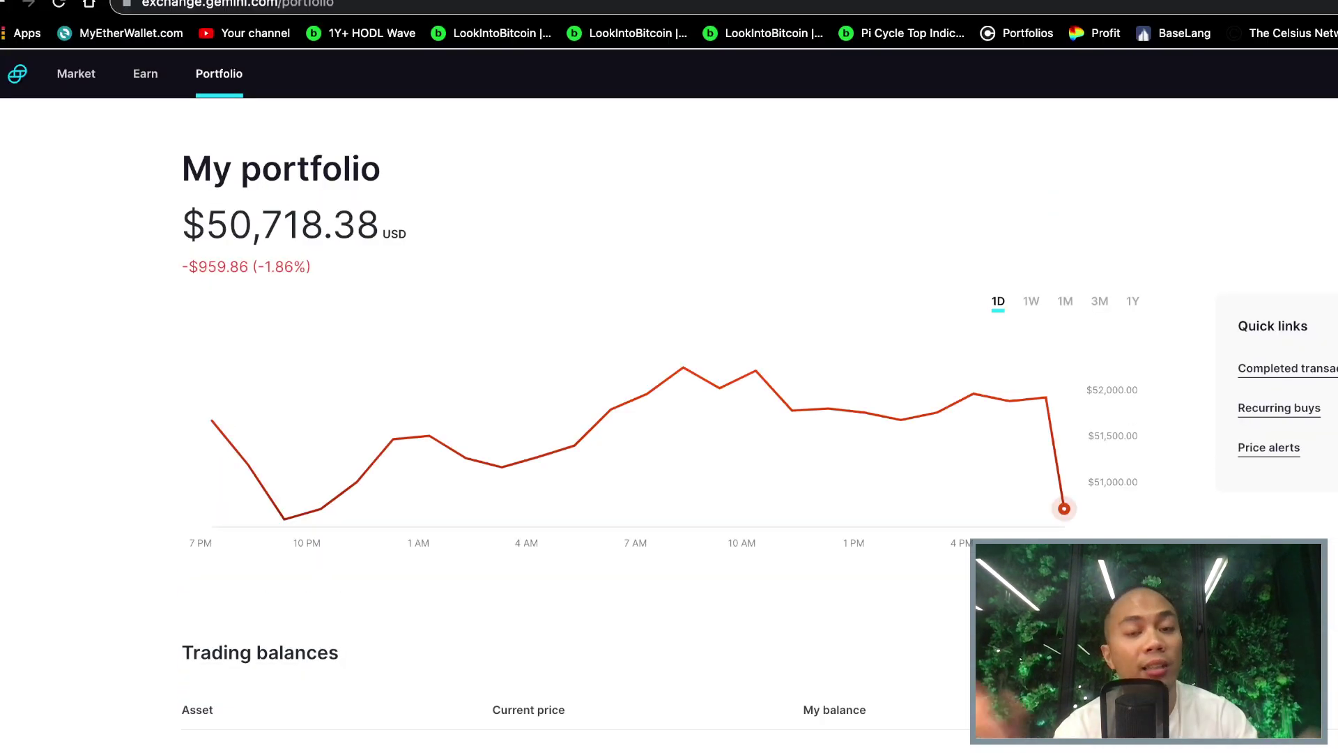